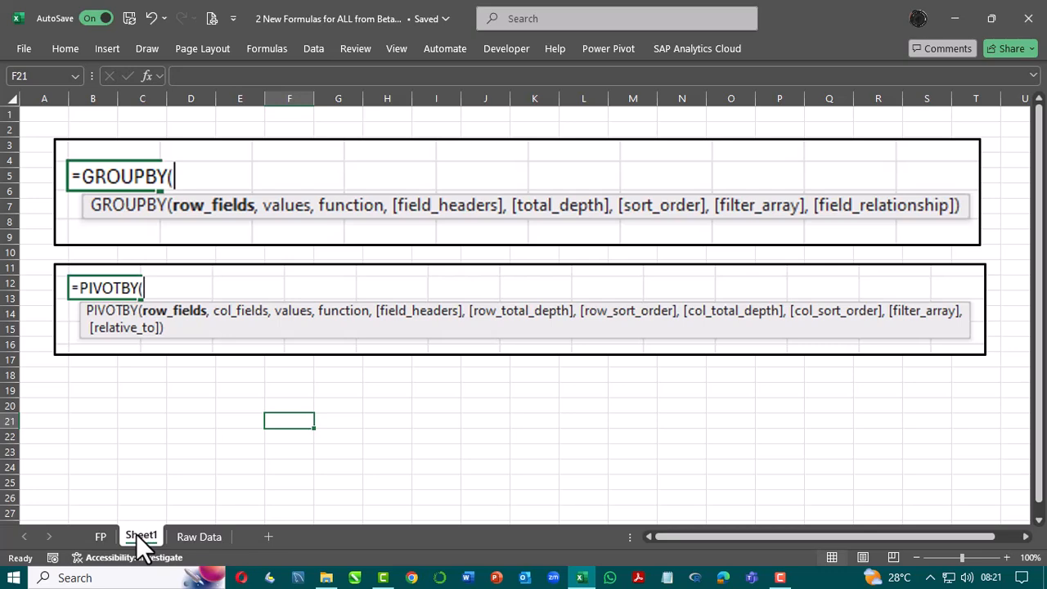
- Start a GROUPBY formula in cell J2 of the Raw Data sheet and move its argument hint clear of the formula
click(183, 533)
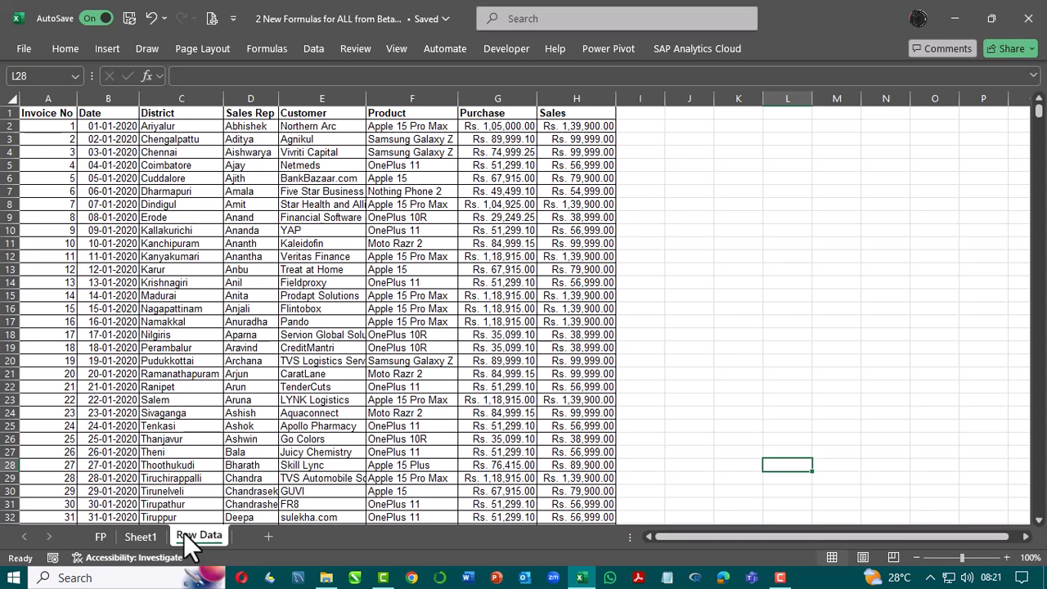
click(682, 125)
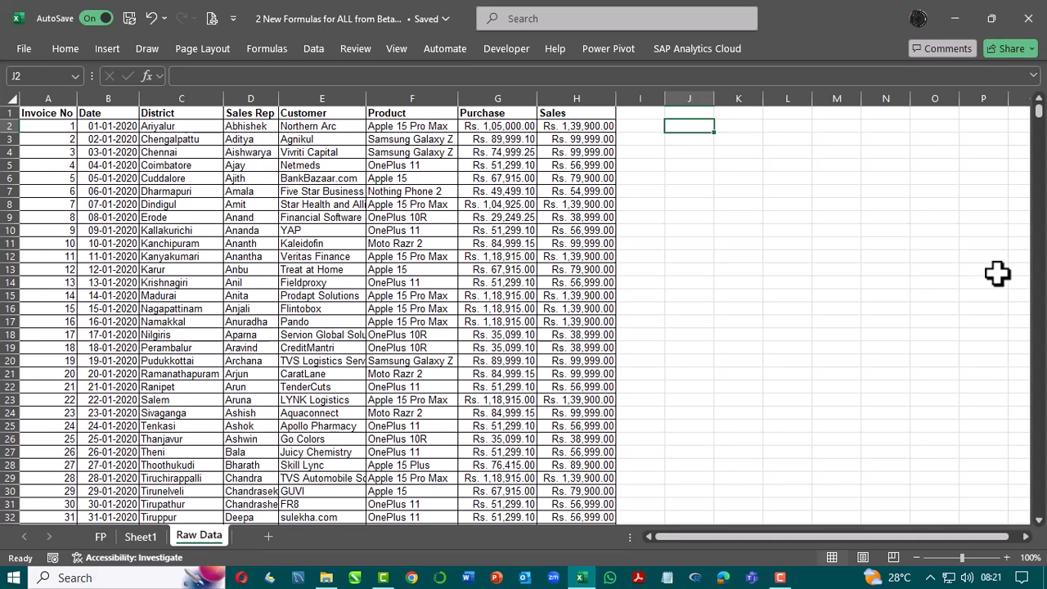
text(=grou)
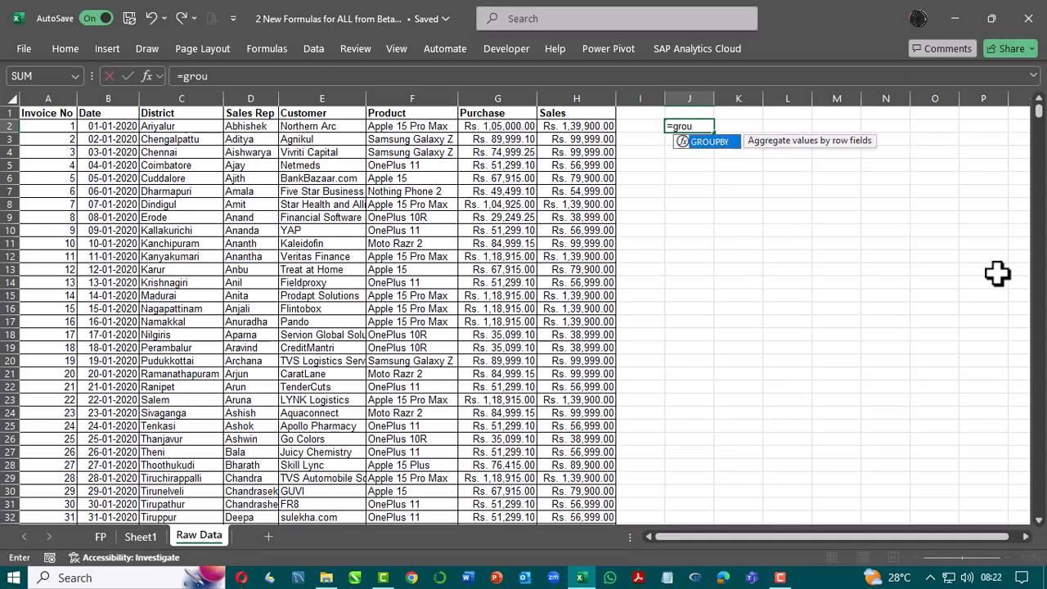
key(Tab)
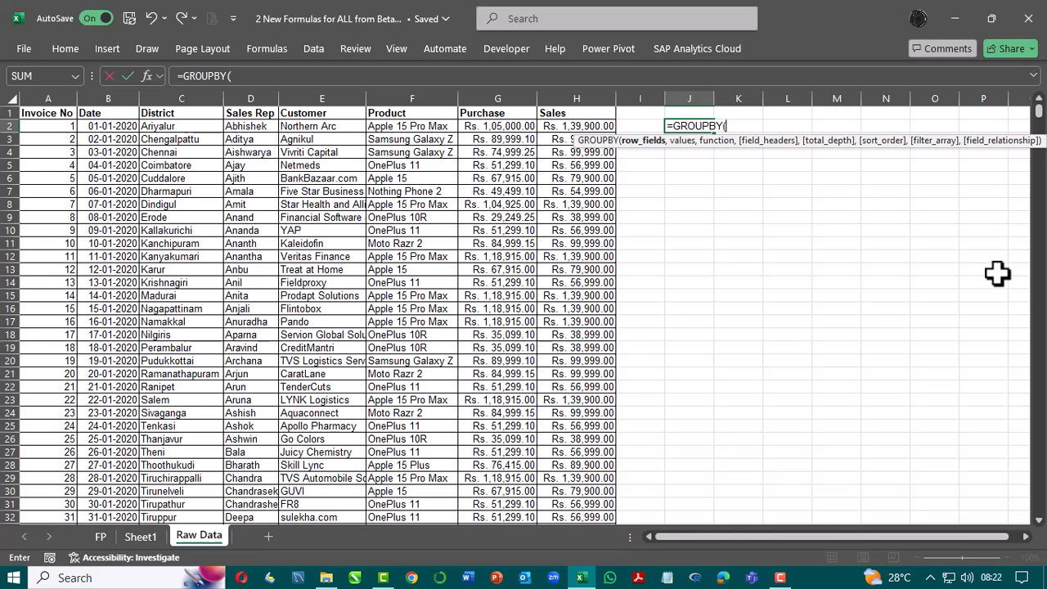
drag(978, 140, 839, 194)
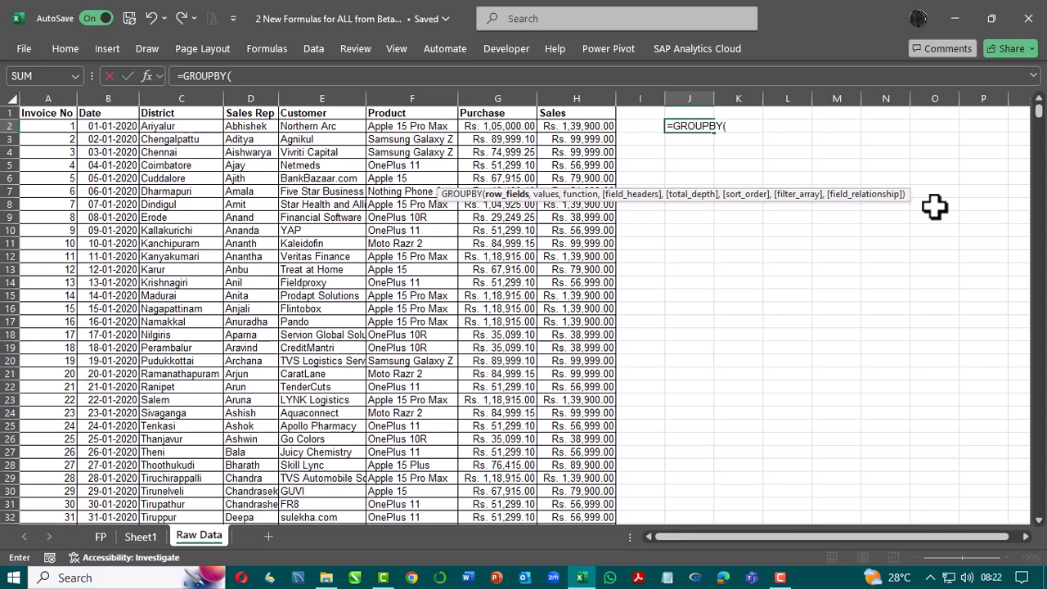
- Set the GROUPBY row_fields argument to the Customer and Product columns, E1:F3532
key(Left)
key(Left)
key(Left)
key(Left)
key(Left)
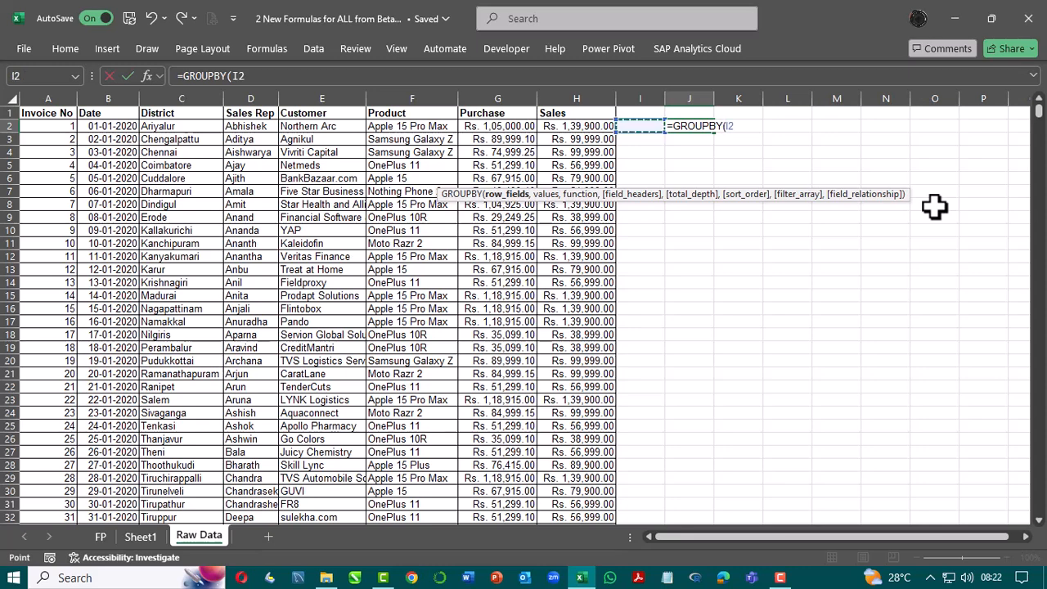
key(Up)
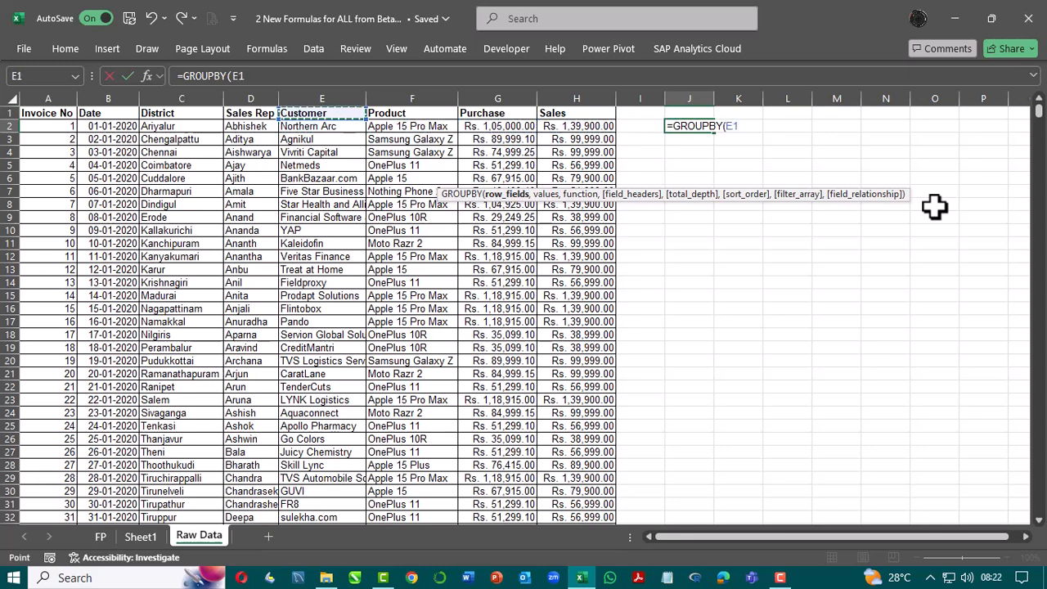
key(shift+Right)
key(shift+Right)
key(shift+Right)
key(ctrl+shift+Down)
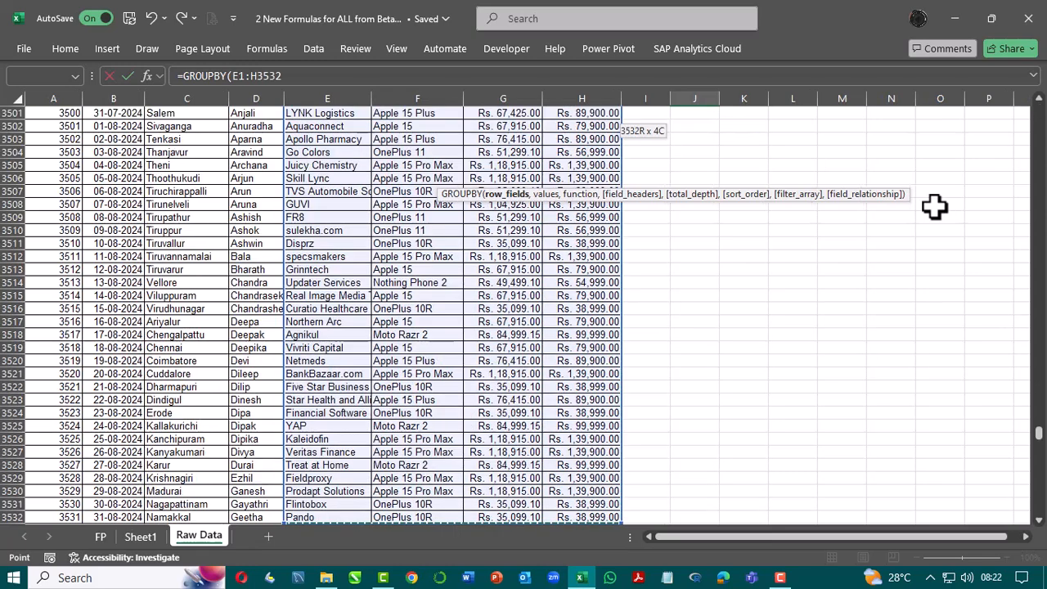
key(shift+Left)
key(shift+Left)
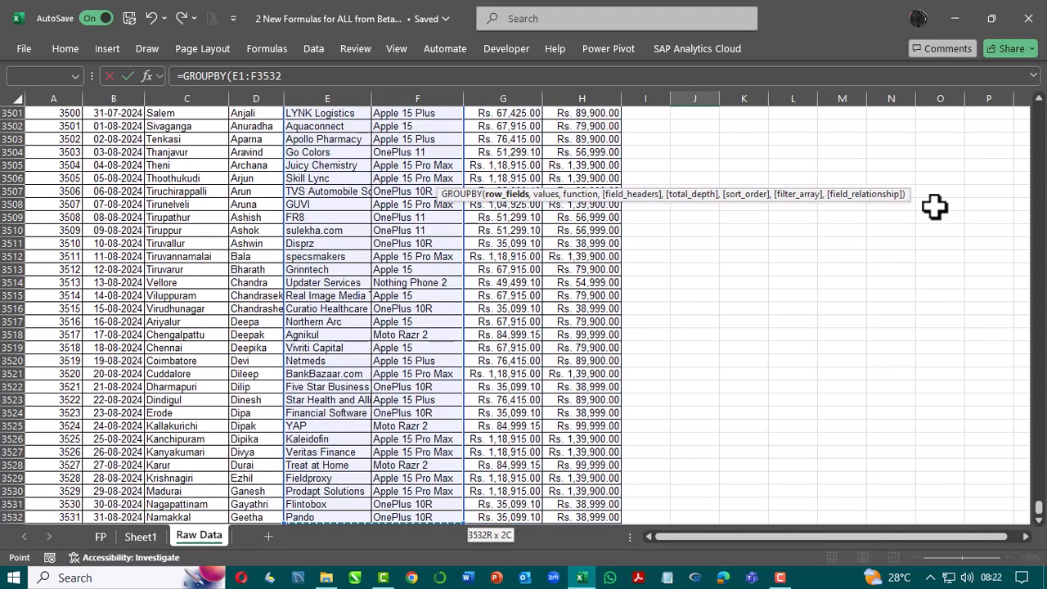
text(,)
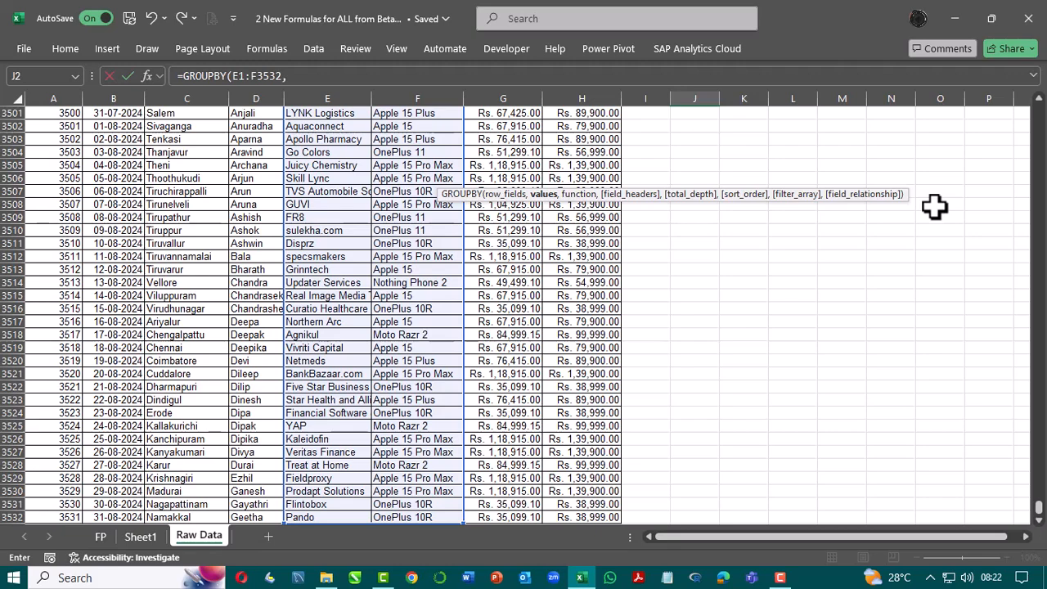
- Set the GROUPBY values argument to the Sales column, H1:H3532
key(Up)
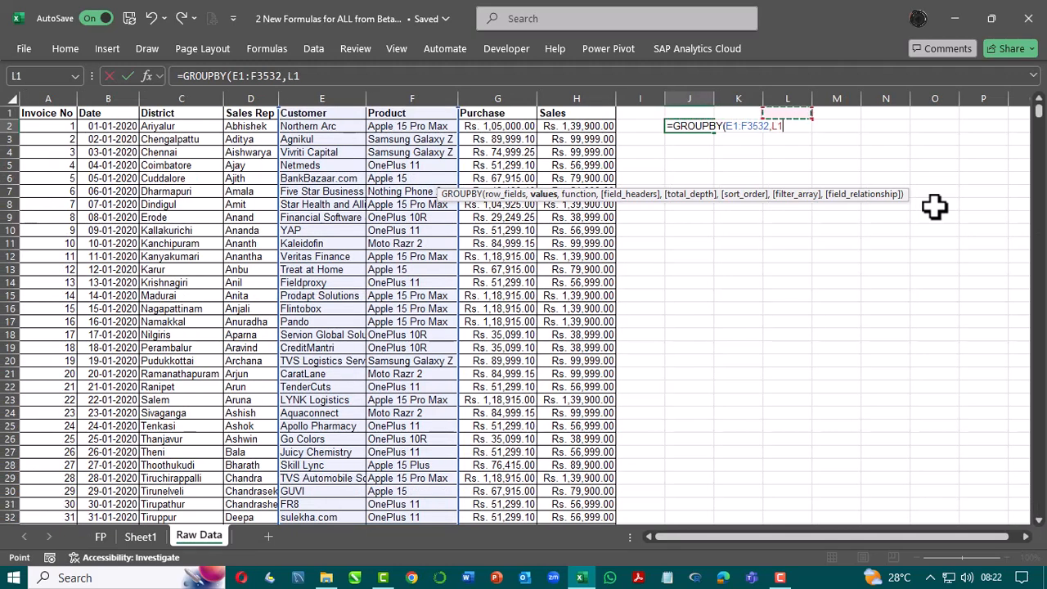
key(Left)
key(Left)
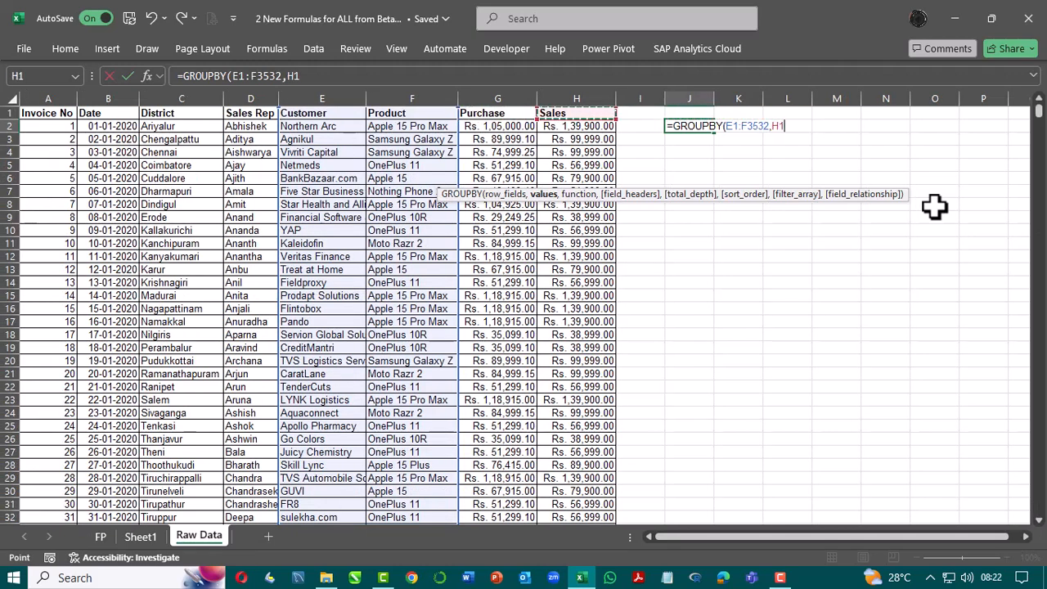
key(ctrl+shift+Down)
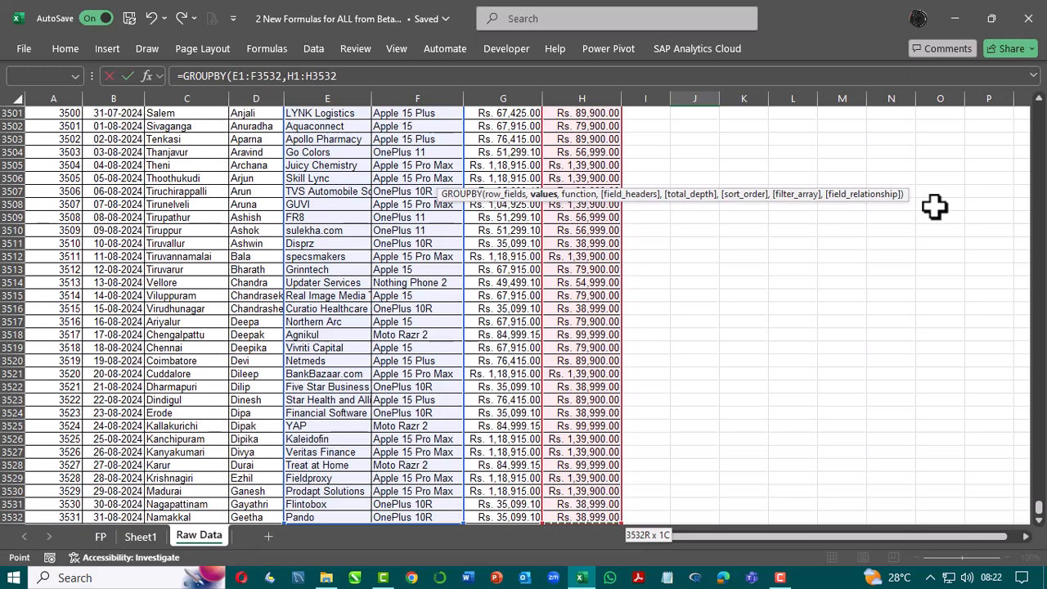
text(,)
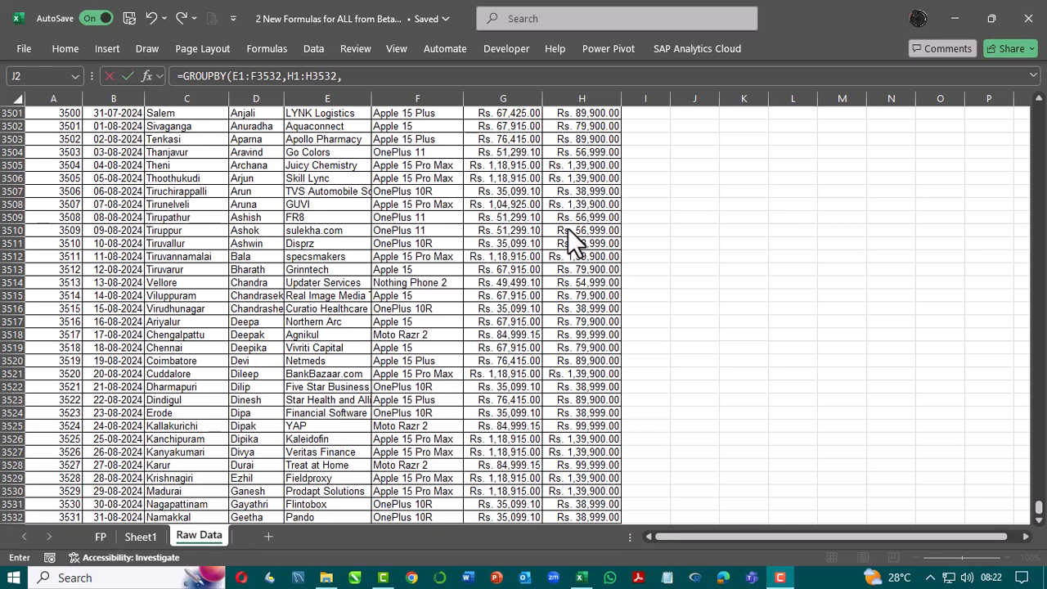
- Choose SUM as the aggregation function of the GROUPBY formula
click(378, 79)
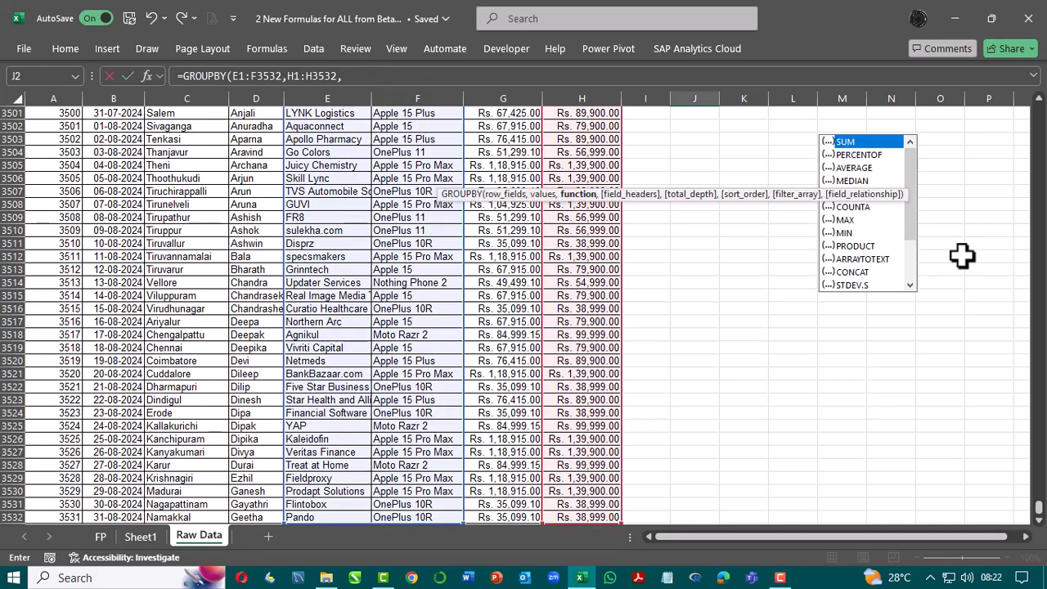
mouse_move(910, 157)
mouse_down()
mouse_move(915, 266)
mouse_move(916, 155)
mouse_up()
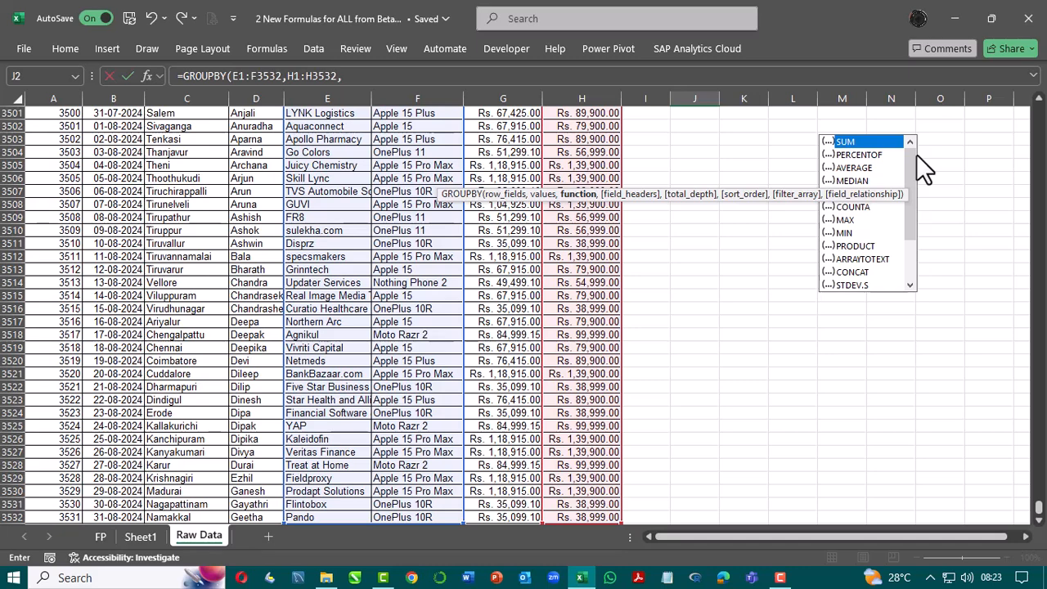
key(Tab)
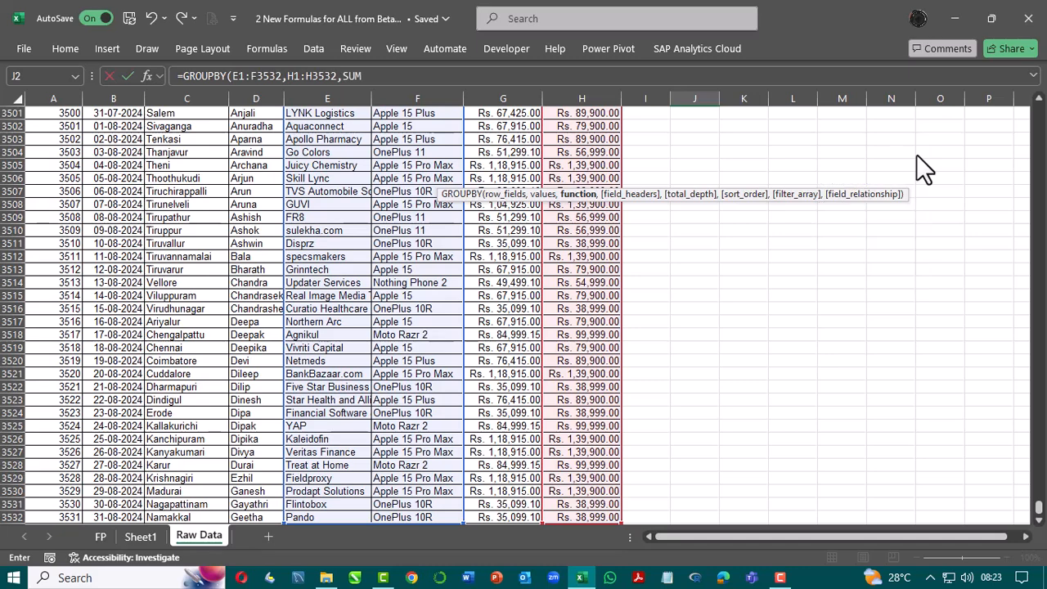
text(,)
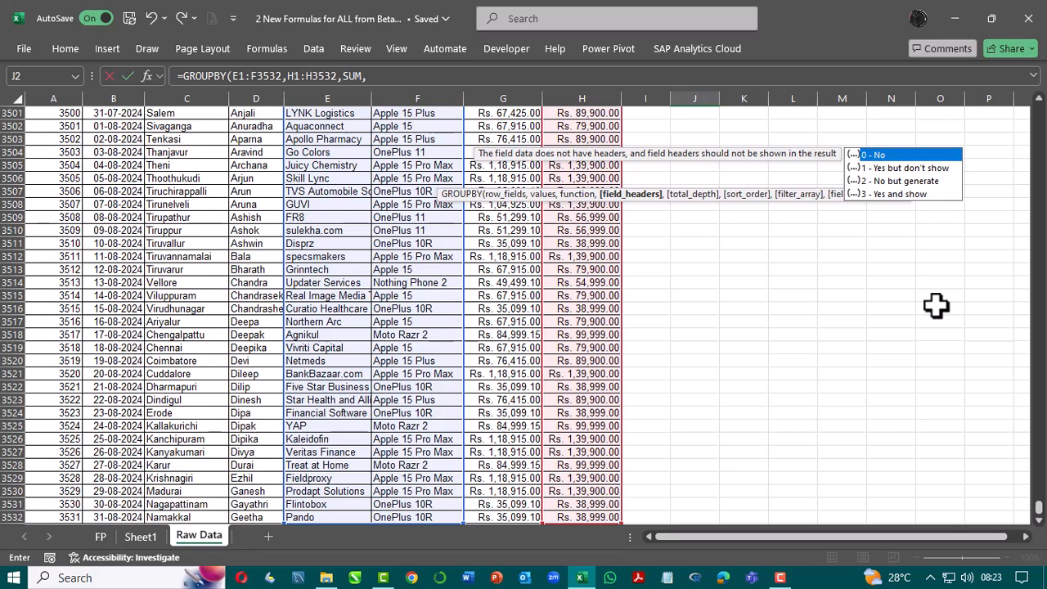
- Set the field_headers argument to 3 - Yes and show
key(Down)
key(Down)
key(Down)
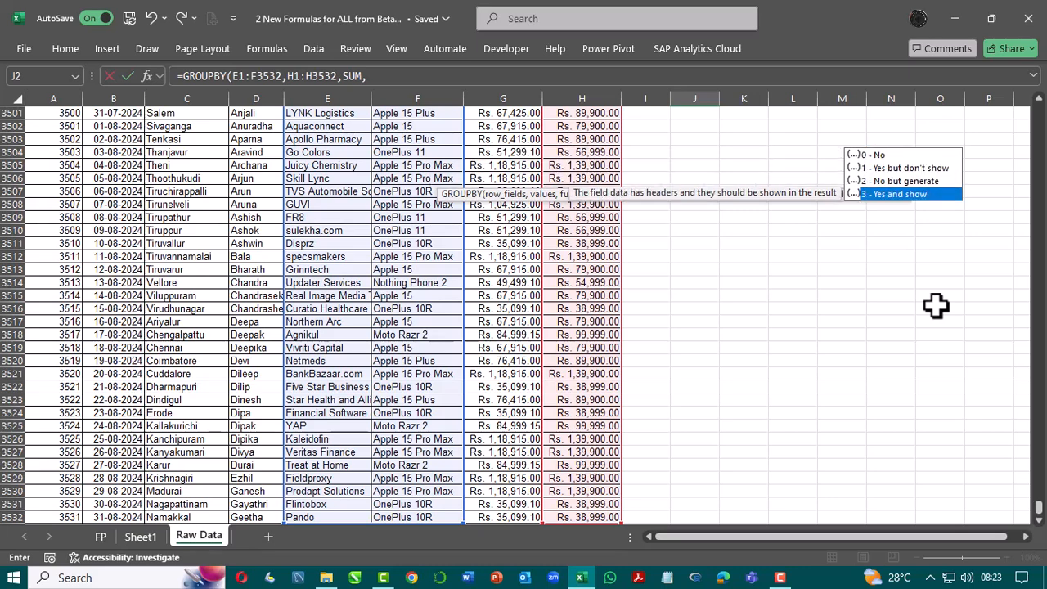
key(Tab)
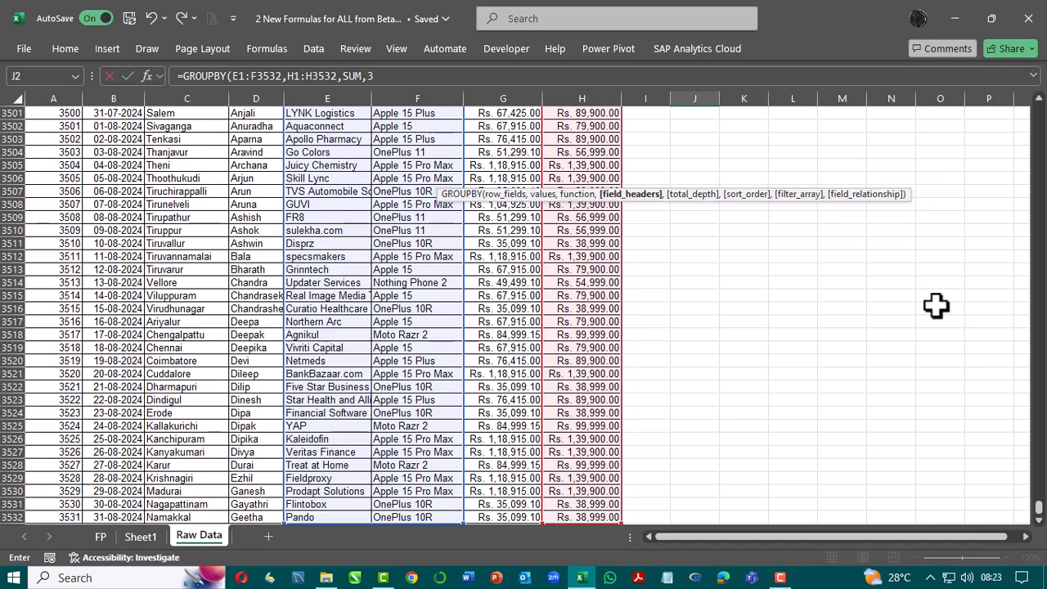
text(,)
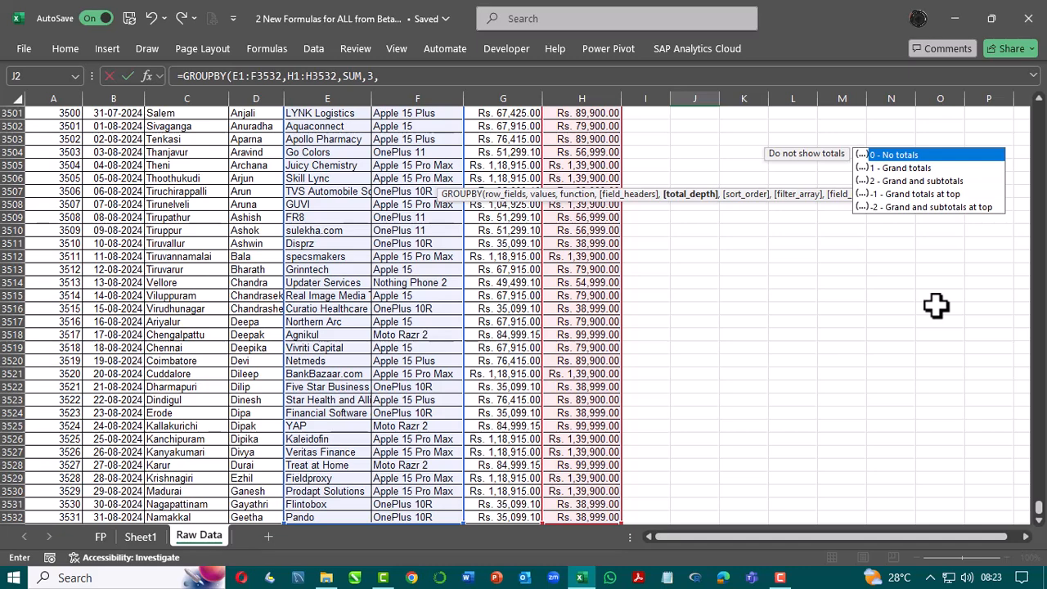
- Leave total_depth empty, set sort_order to 1 and enter the GROUPBY formula
text(,)
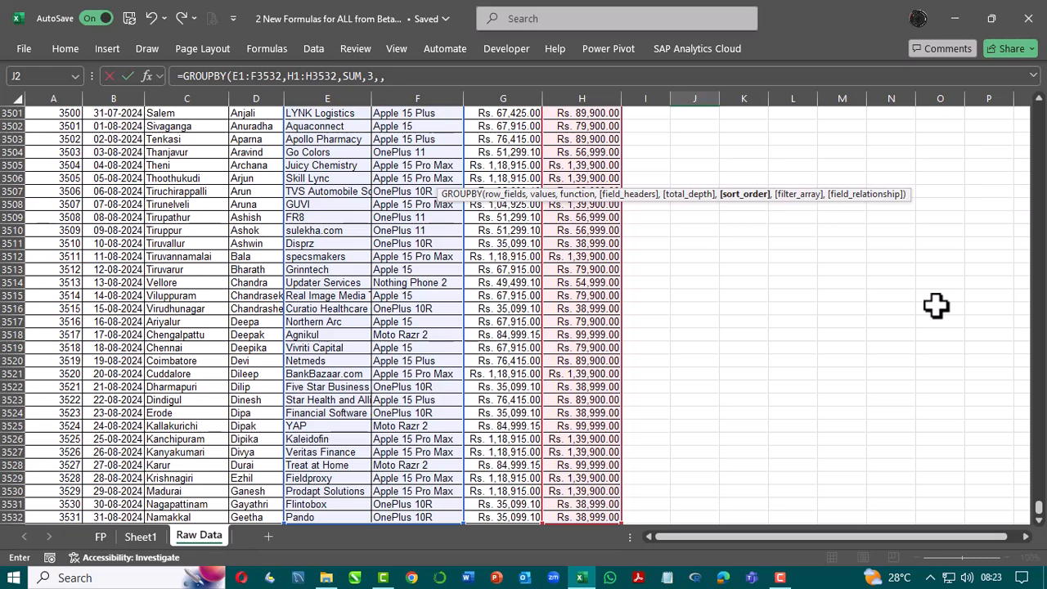
text(1)
key(Return)
- AutoFit the widths of the Customer, Product and Sales columns in the GROUPBY result starting at J2
scroll(882, 346, up, 1)
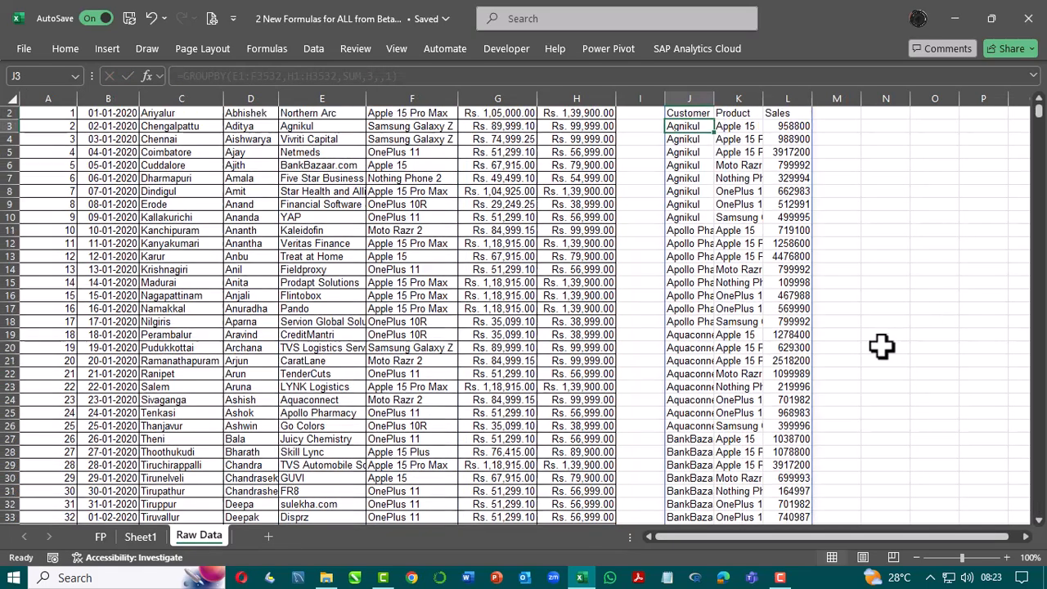
scroll(882, 346, up, 1)
key(Up)
key(ctrl+shift+Right)
key(ctrl+shift+Down)
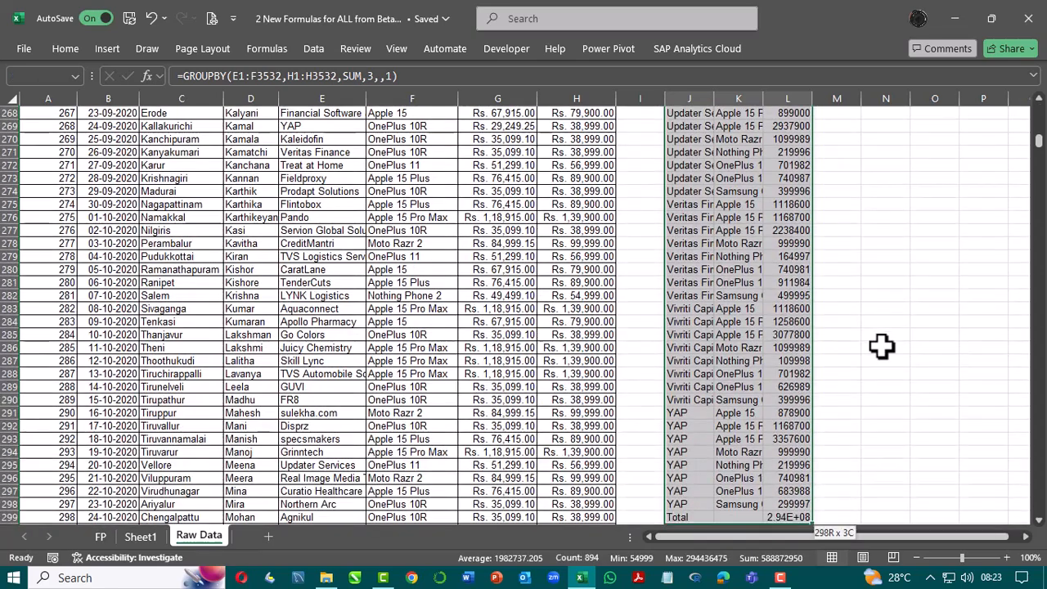
key(alt+o)
key(c)
key(a)
key(Up)
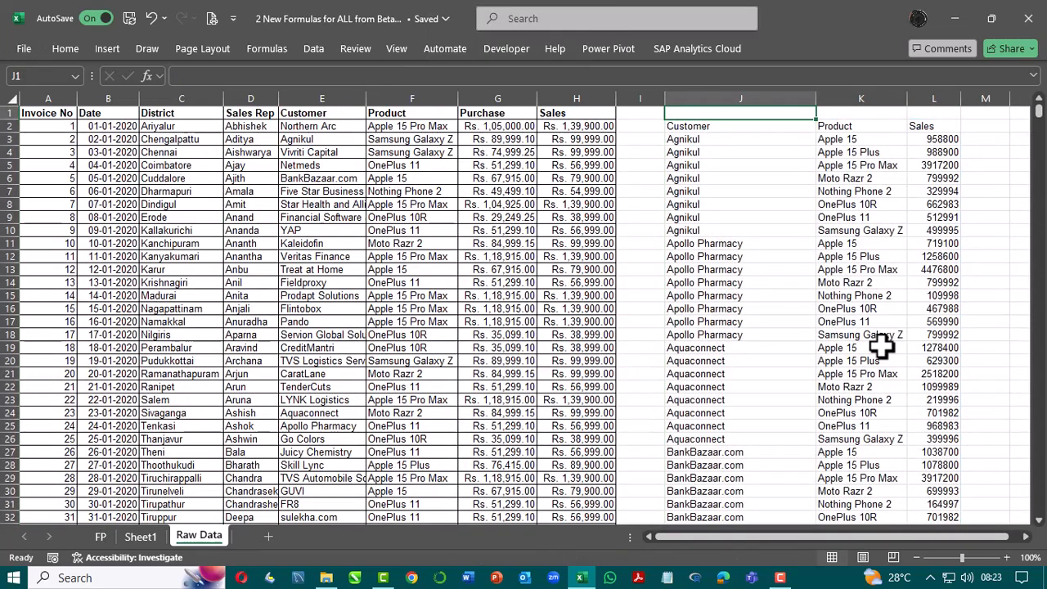
- Review the arguments of the GROUPBY formula in J2 without changing them
key(Down)
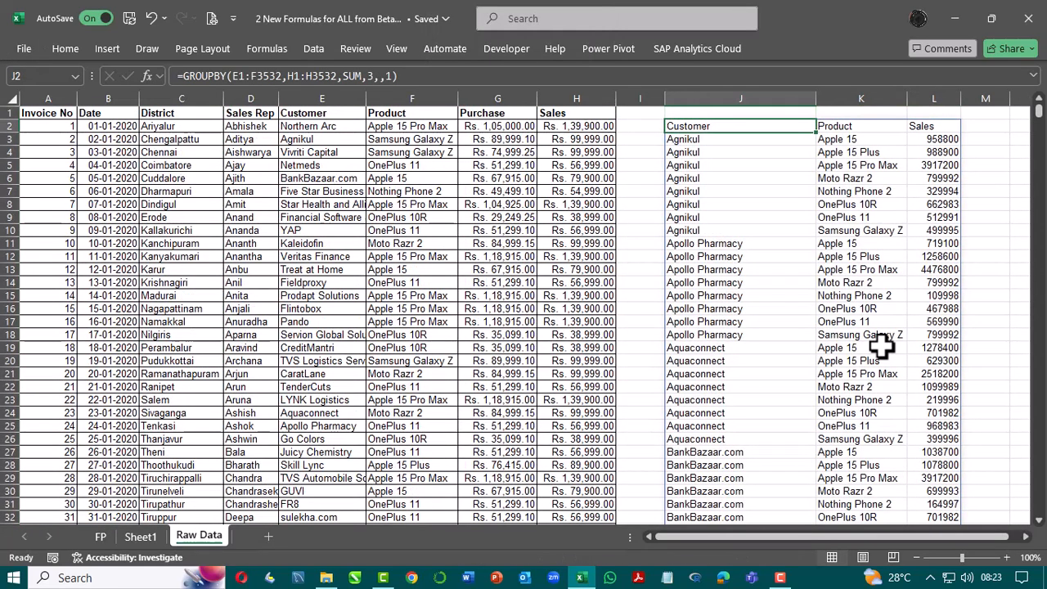
key(F2)
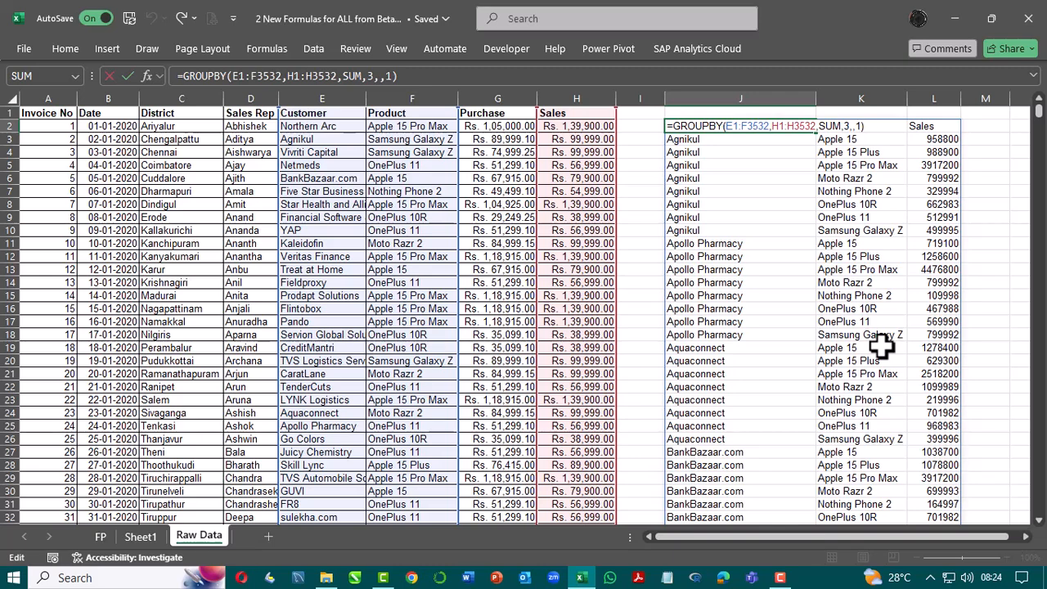
key(Return)
key(Up)
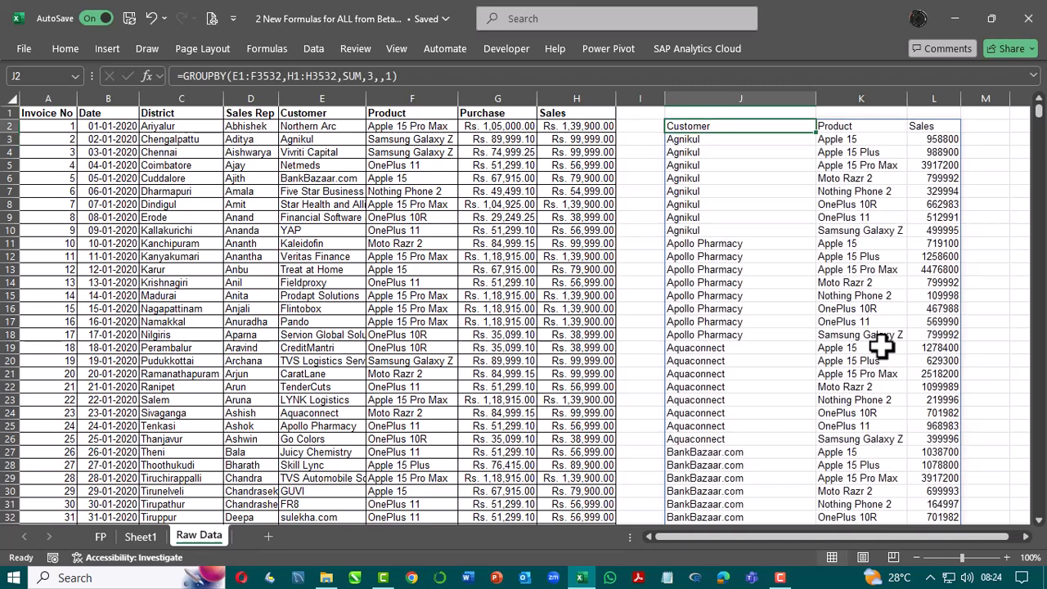
- Replace the SUM function in the J2 GROUPBY formula with AVERAGE and enter the formula
key(F2)
key(Left)
key(Left)
key(Left)
key(Left)
key(Left)
key(Left)
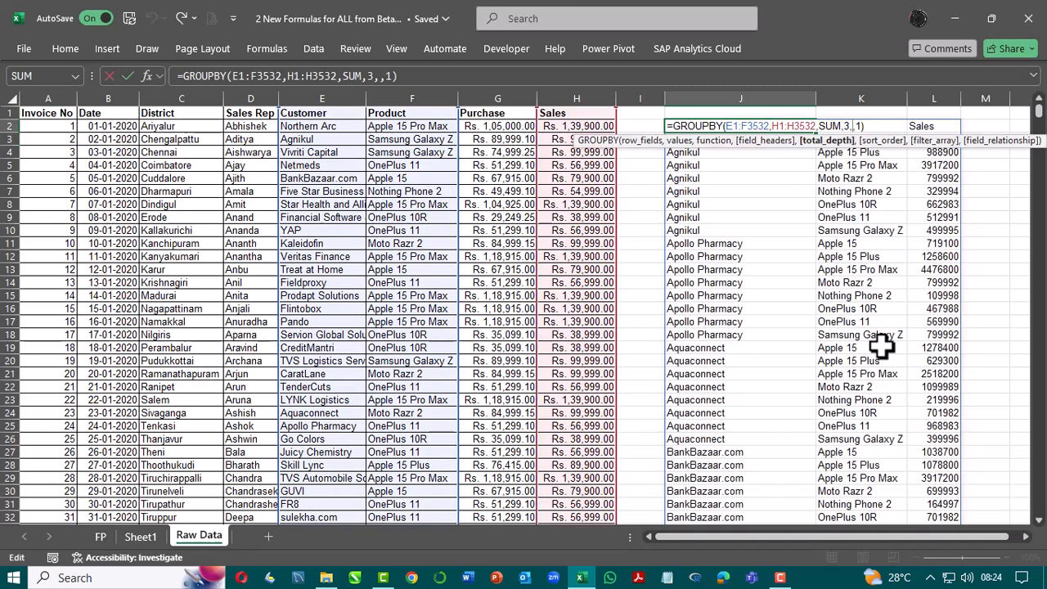
key(BackSpace)
key(BackSpace)
key(BackSpace)
text(A)
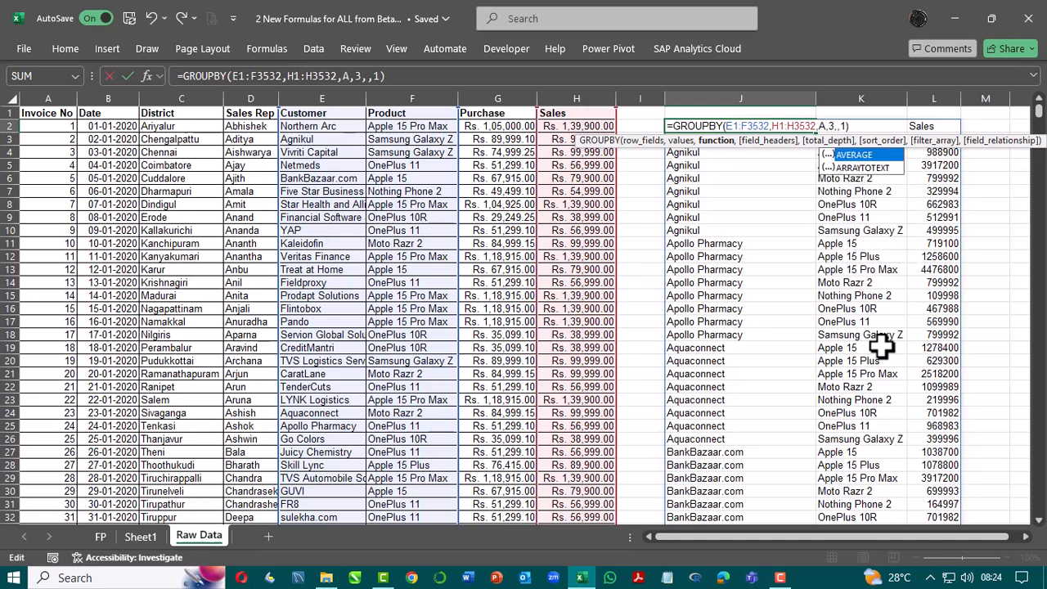
key(Tab)
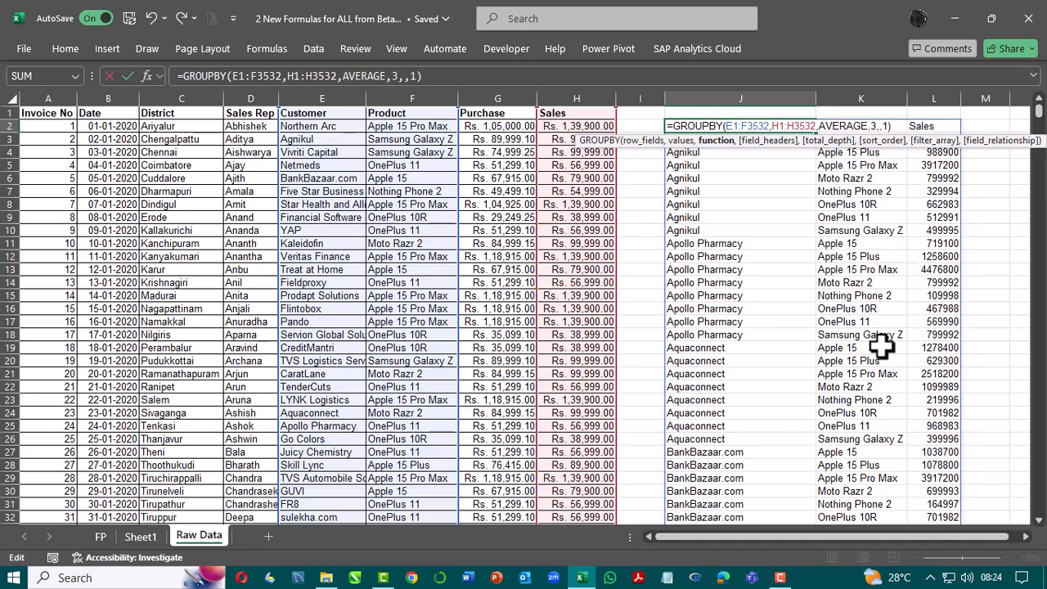
key(Return)
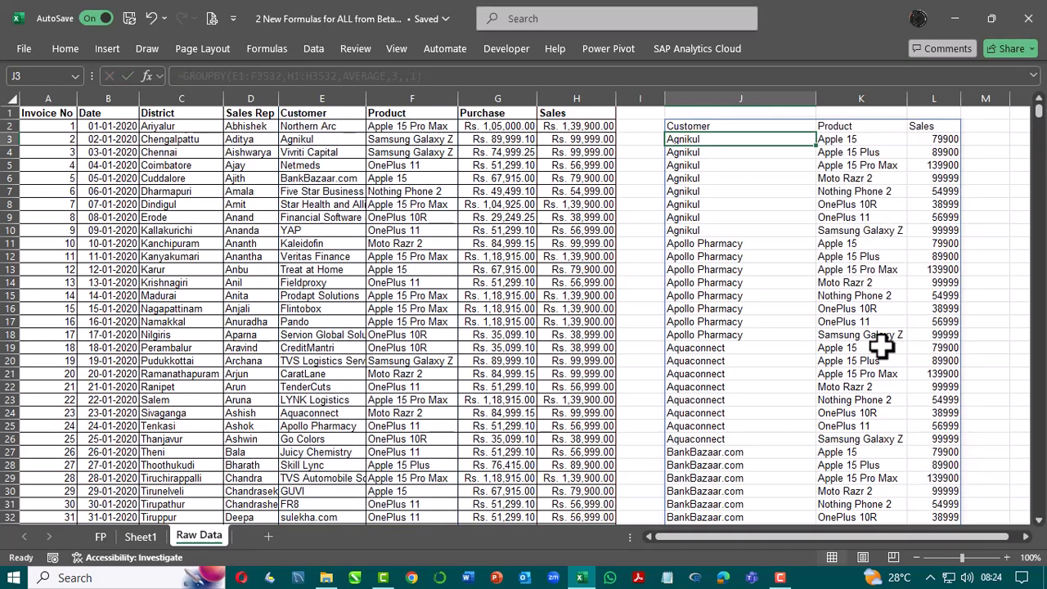
- Remove E1: from the row_fields argument of the J2 GROUPBY formula and enter the formula
key(Up)
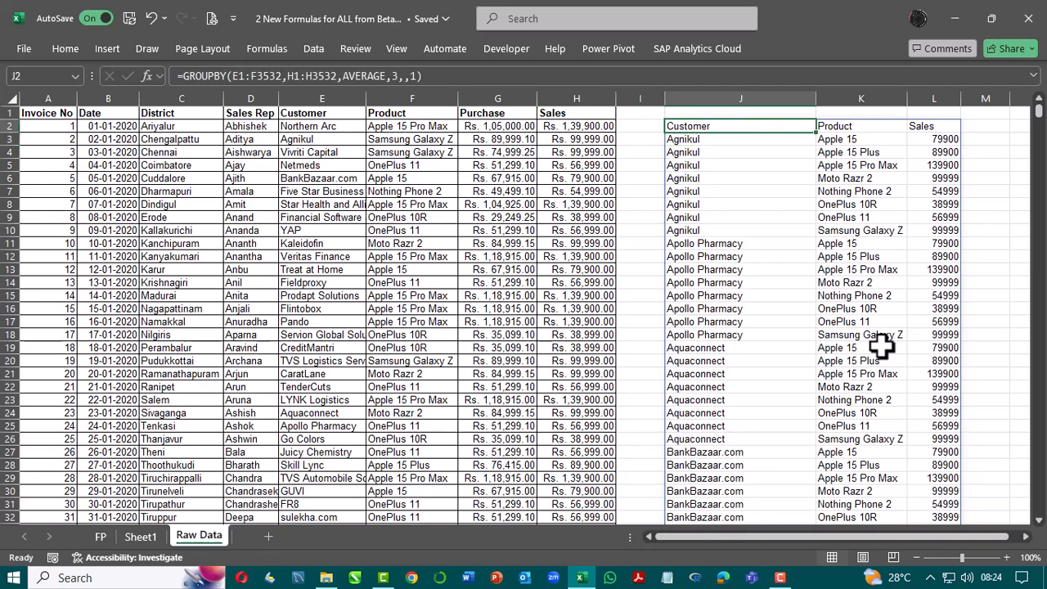
key(F2)
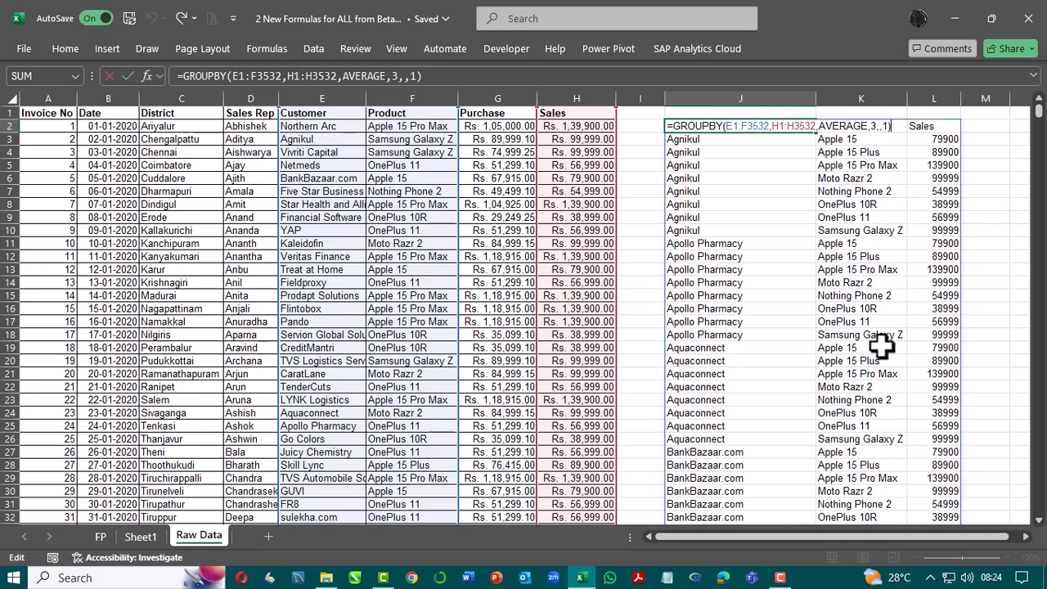
key(Home)
key(Right)
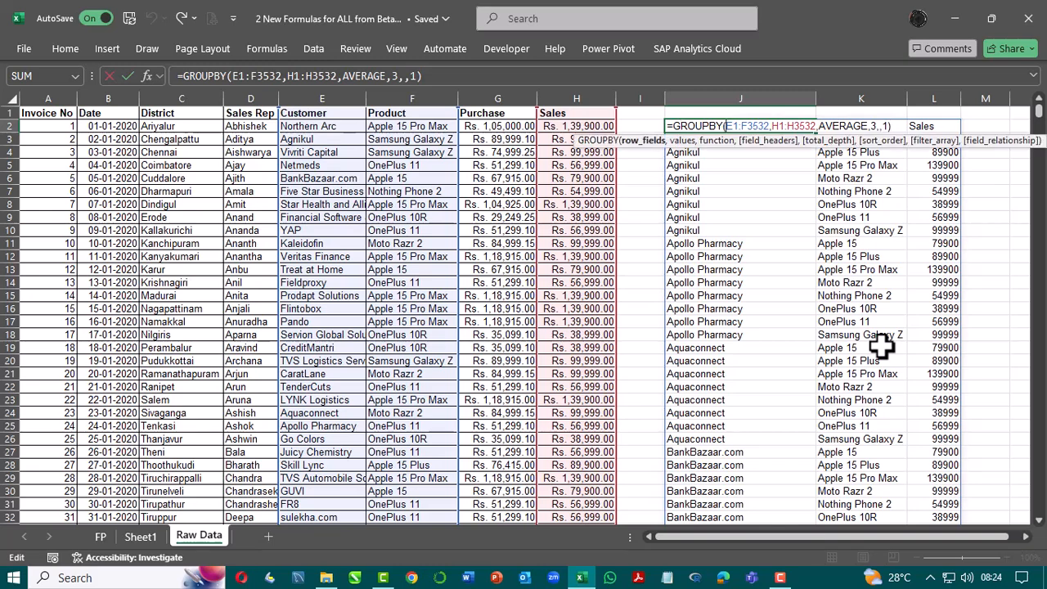
key(Delete)
key(Delete)
key(Delete)
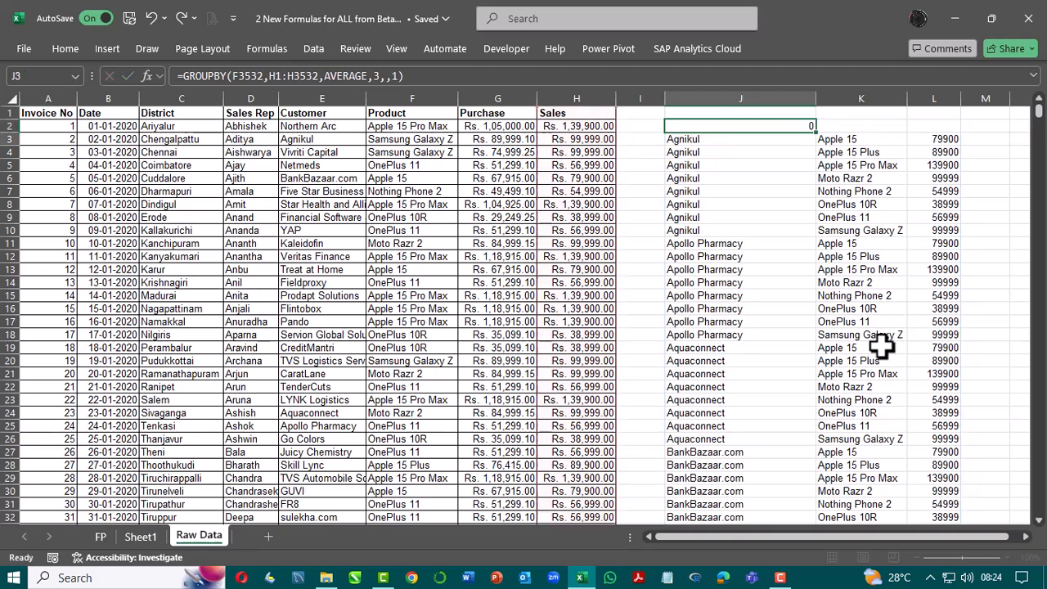
key(Return)
key(Up)
key(F2)
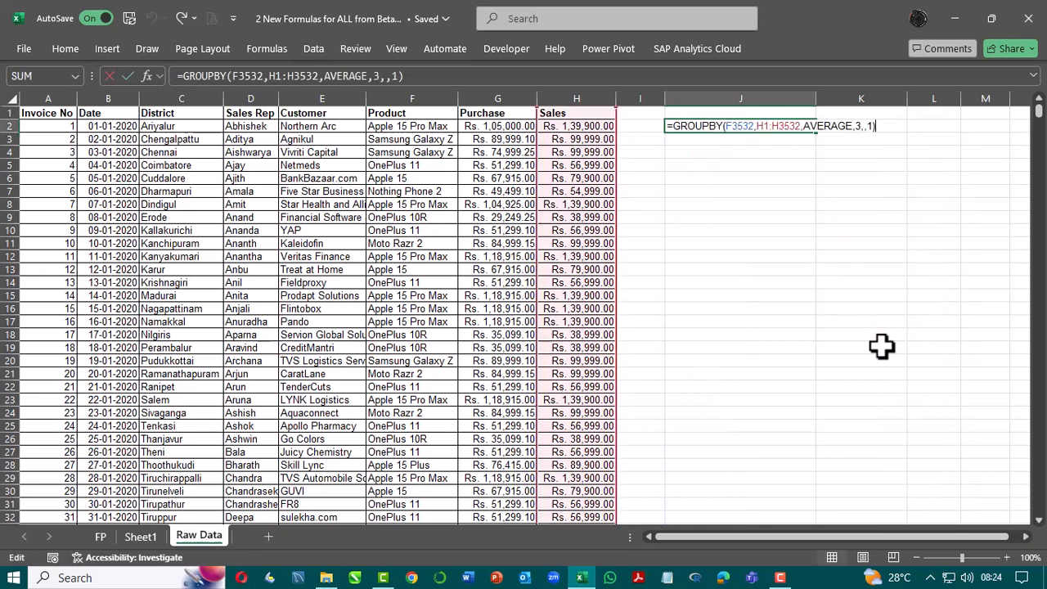
key(Left)
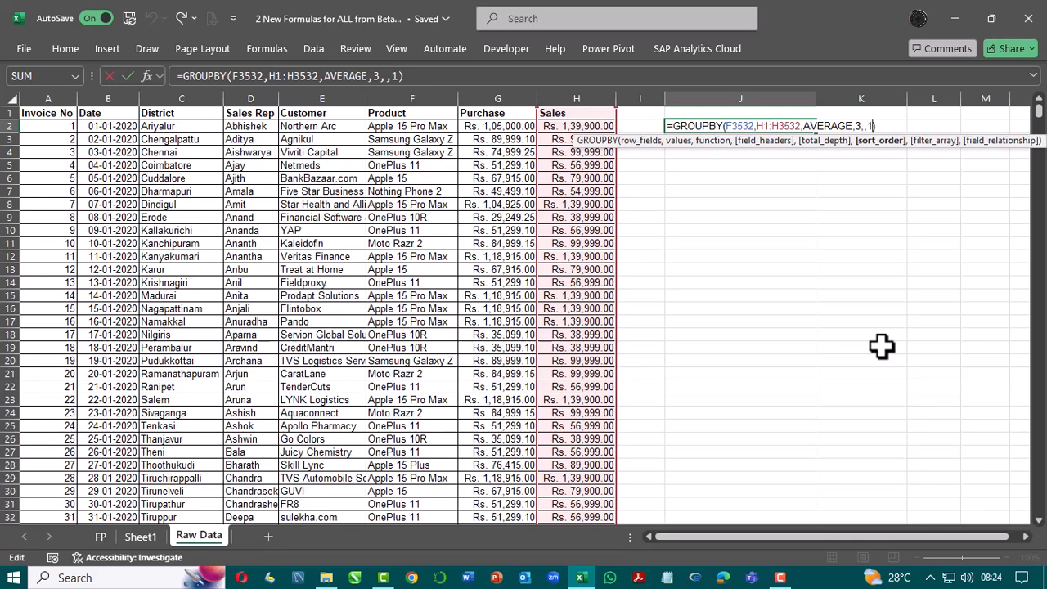
key(Escape)
key(Left)
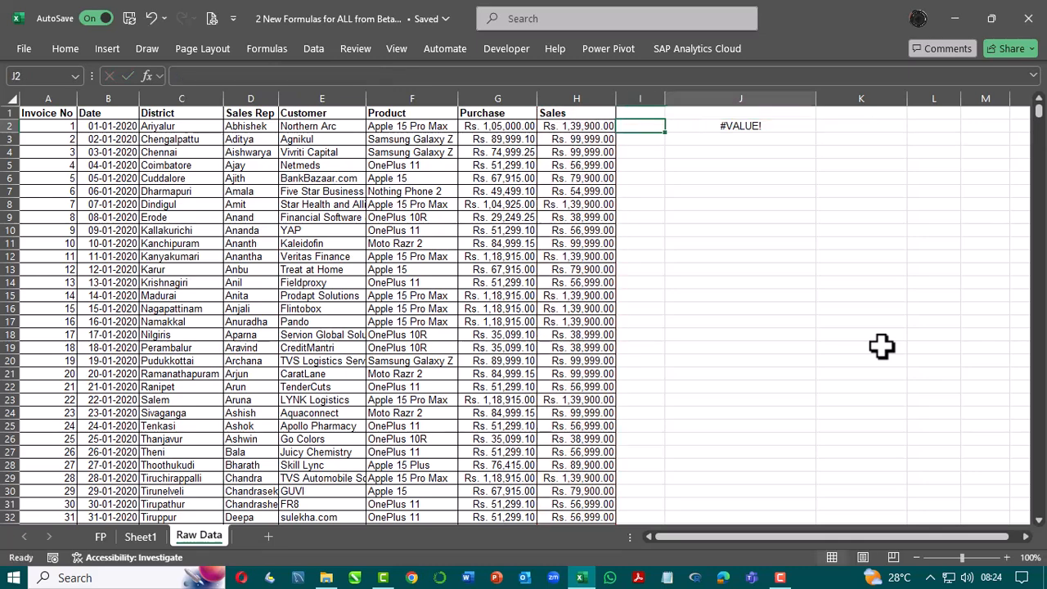
- Set the row_fields argument of the J2 GROUPBY formula to F1:F3532 and enter the formula
key(Right)
key(F2)
key(Left)
key(Left)
key(Left)
key(Left)
key(Left)
key(Left)
key(Left)
key(Left)
key(Left)
key(Left)
key(Left)
key(Left)
key(Left)
key(Left)
key(Left)
key(Left)
key(Left)
key(Left)
key(Left)
key(Left)
key(Left)
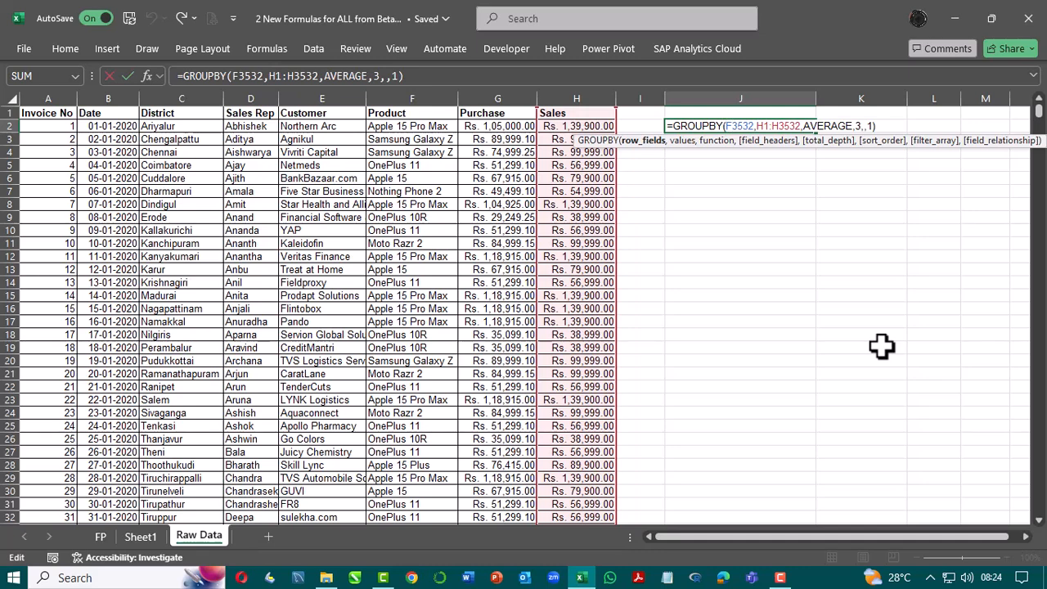
text(F)
text(1:)
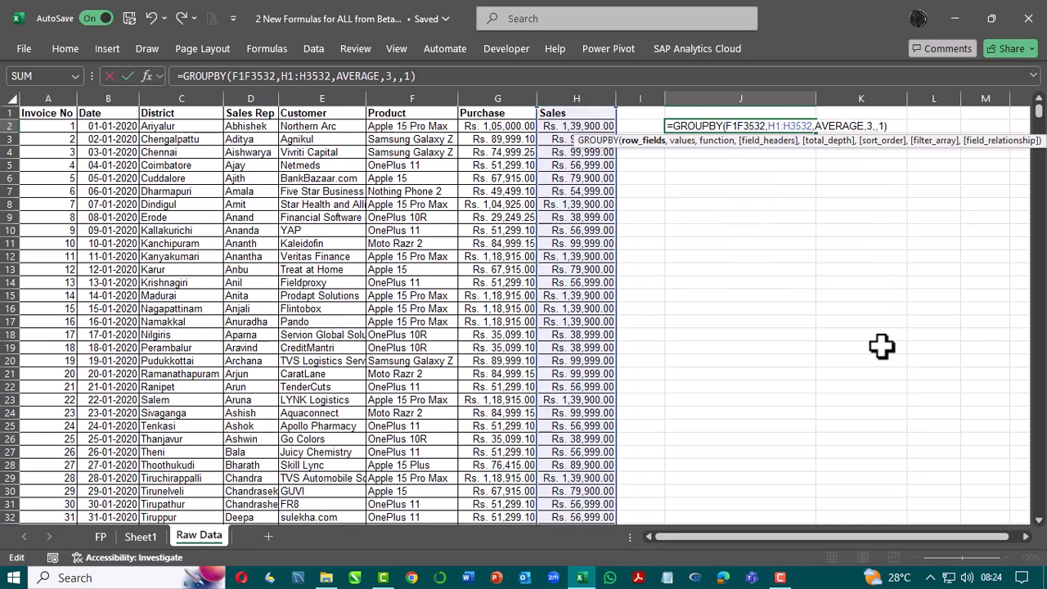
key(Up)
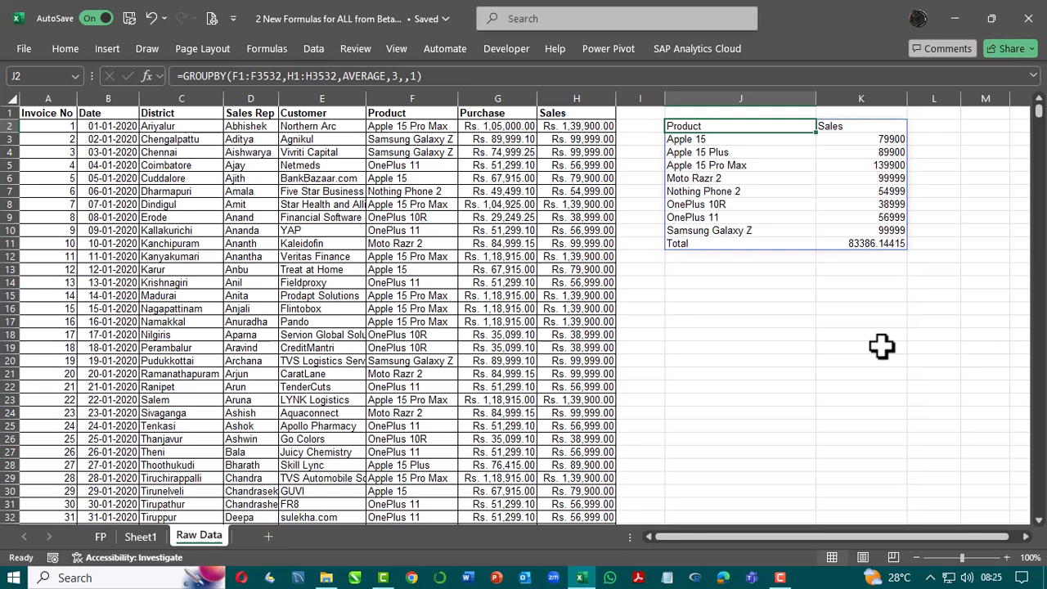
- Insert a PivotTable from the range A1:H3532 of Raw Data, placed on the existing worksheet at J14
click(732, 282)
click(56, 114)
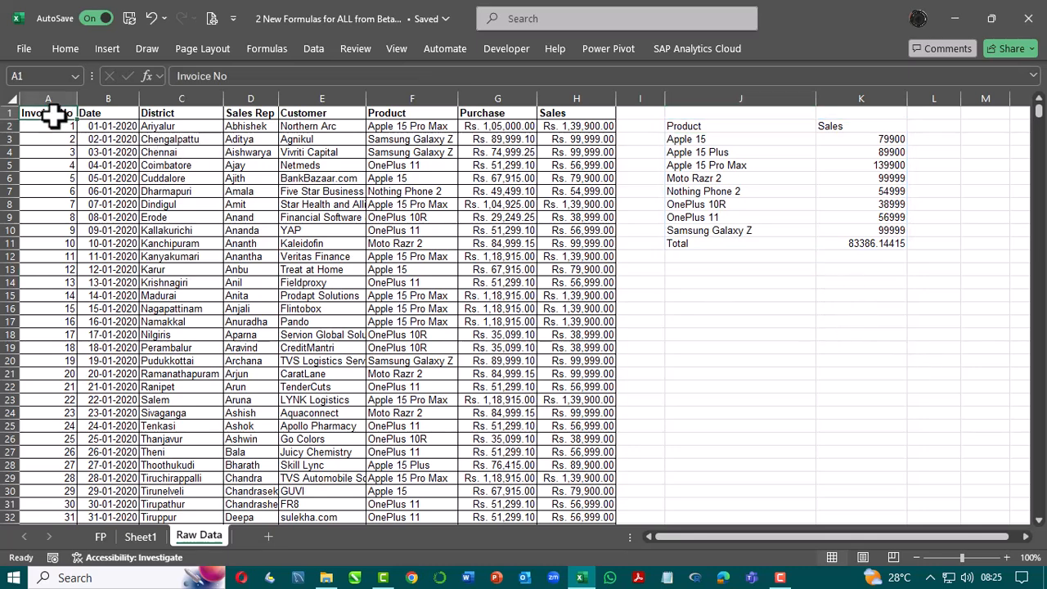
click(108, 48)
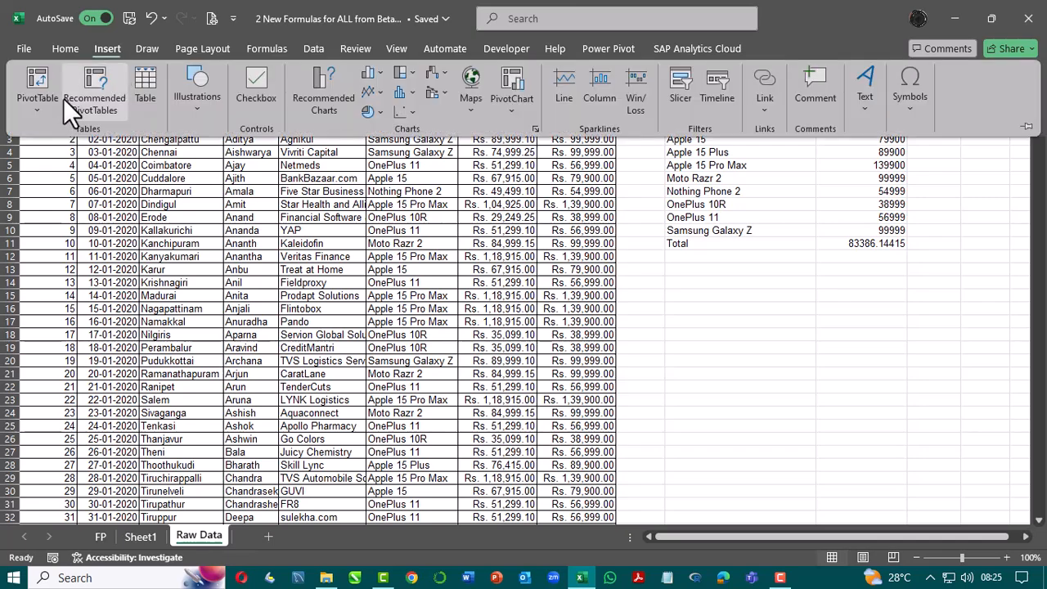
click(35, 100)
click(89, 140)
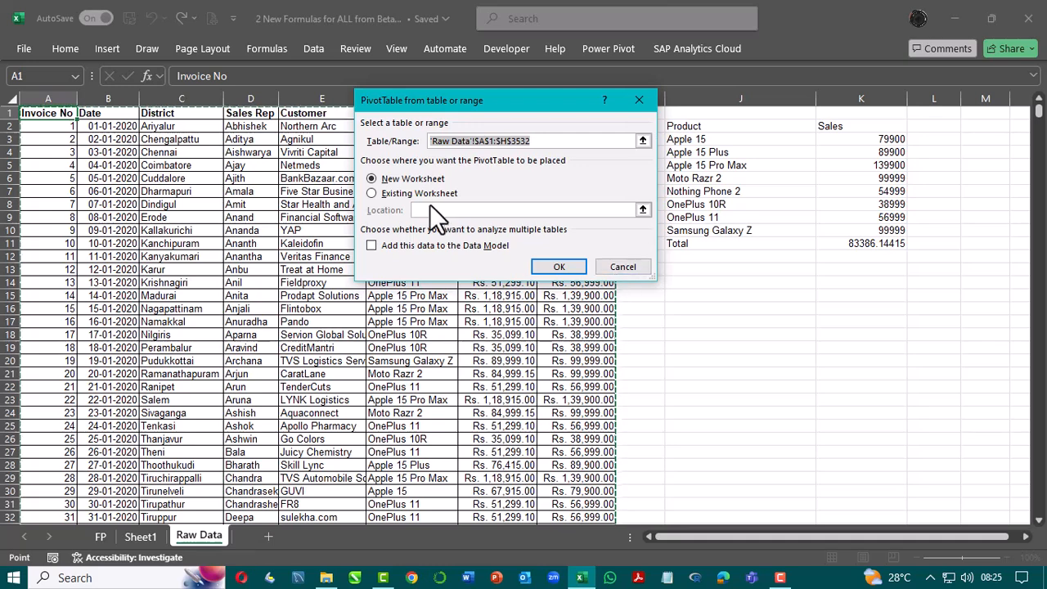
click(373, 193)
click(646, 209)
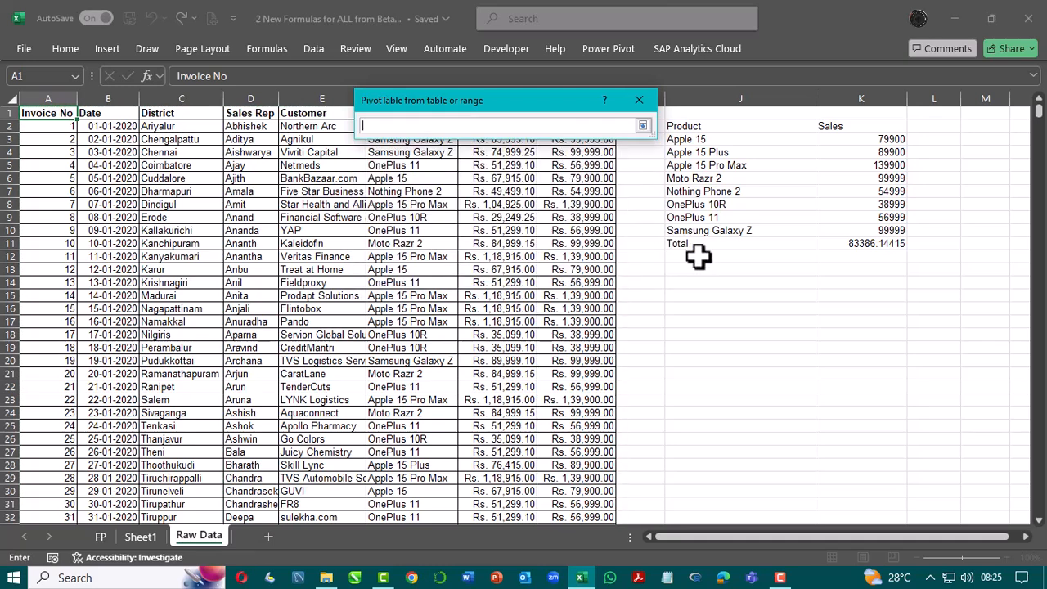
click(704, 283)
click(642, 126)
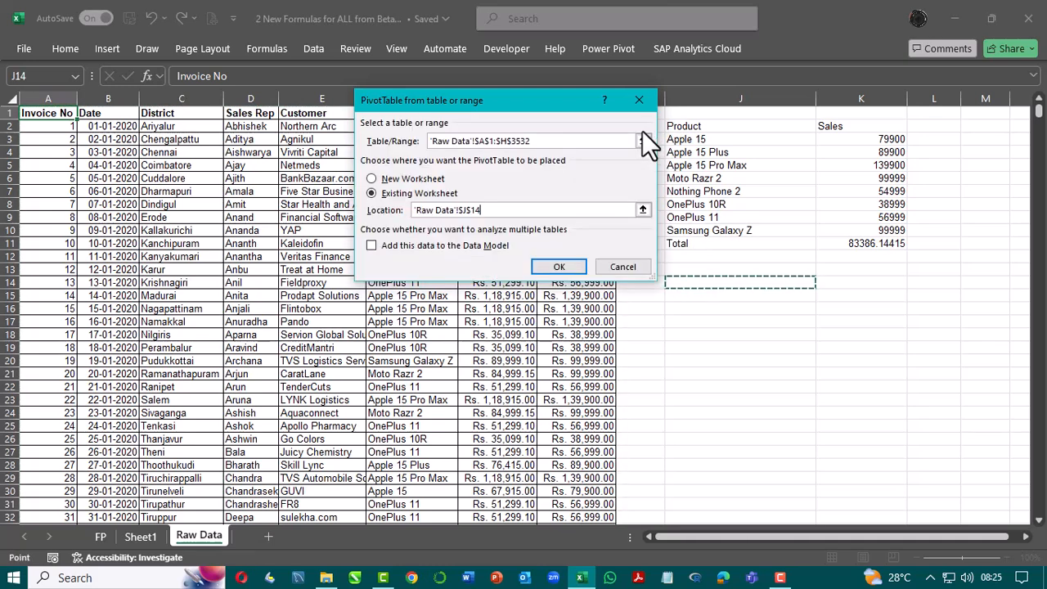
click(546, 269)
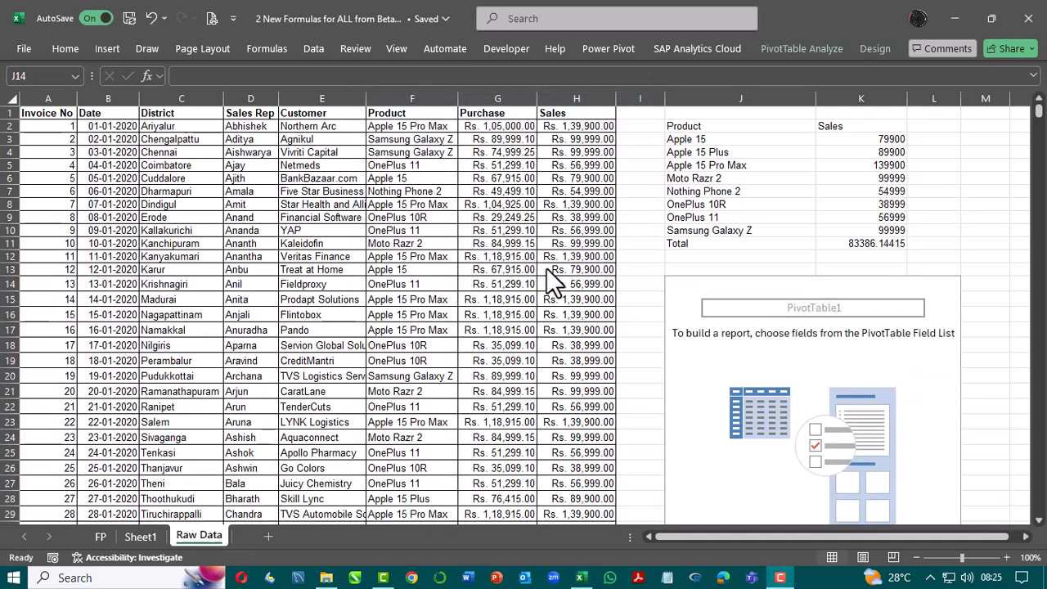
- Show the PivotTable field list, move it over the source data and make it taller
right_click(832, 300)
click(722, 386)
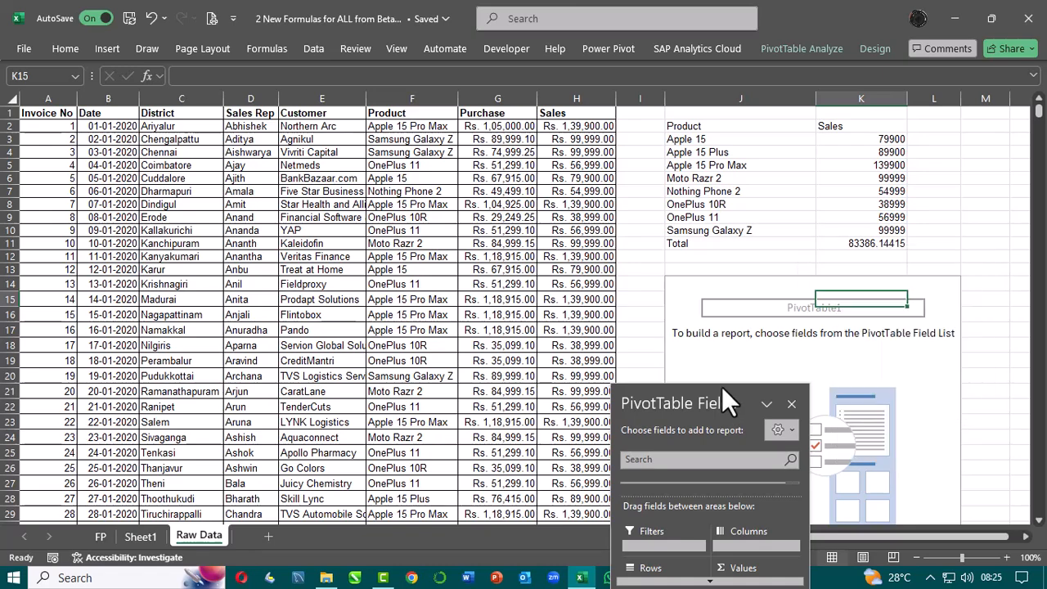
drag(707, 401, 370, 112)
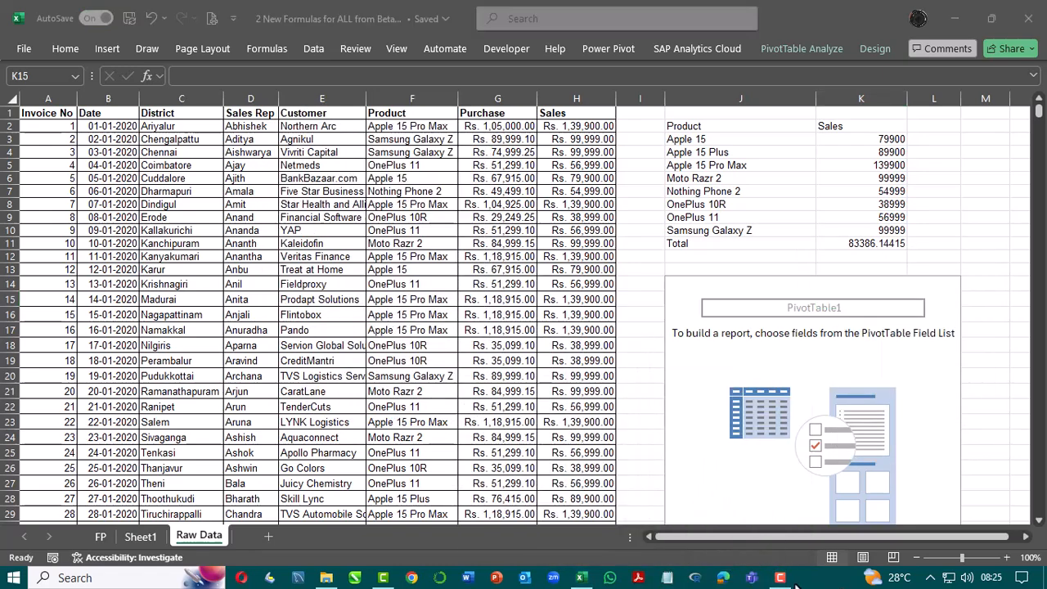
click(919, 399)
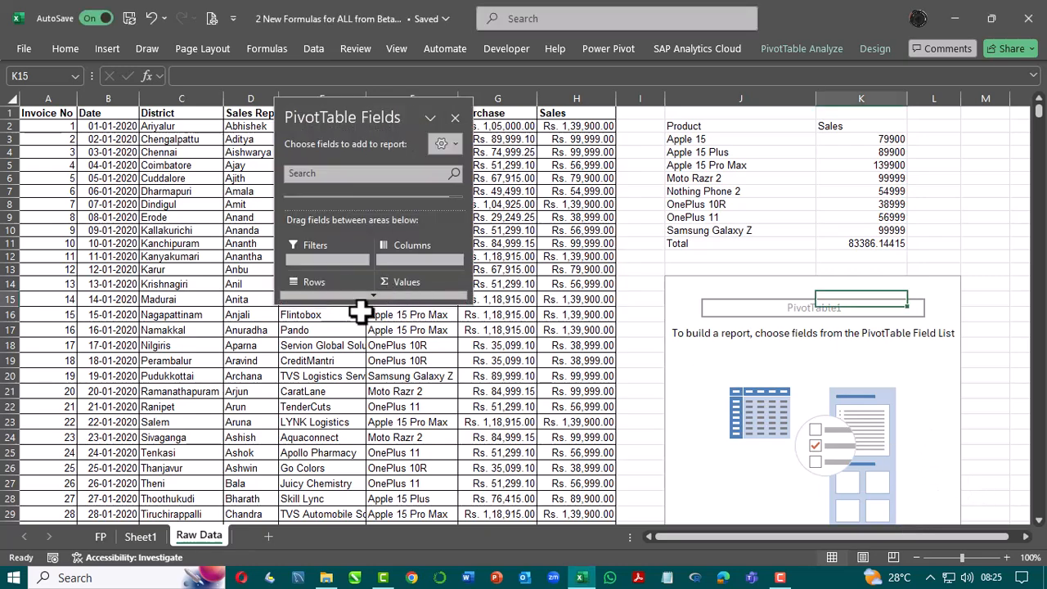
drag(377, 305, 381, 491)
- Add Product to the PivotTable's rows and Sales to its values
scroll(393, 253, down, 1)
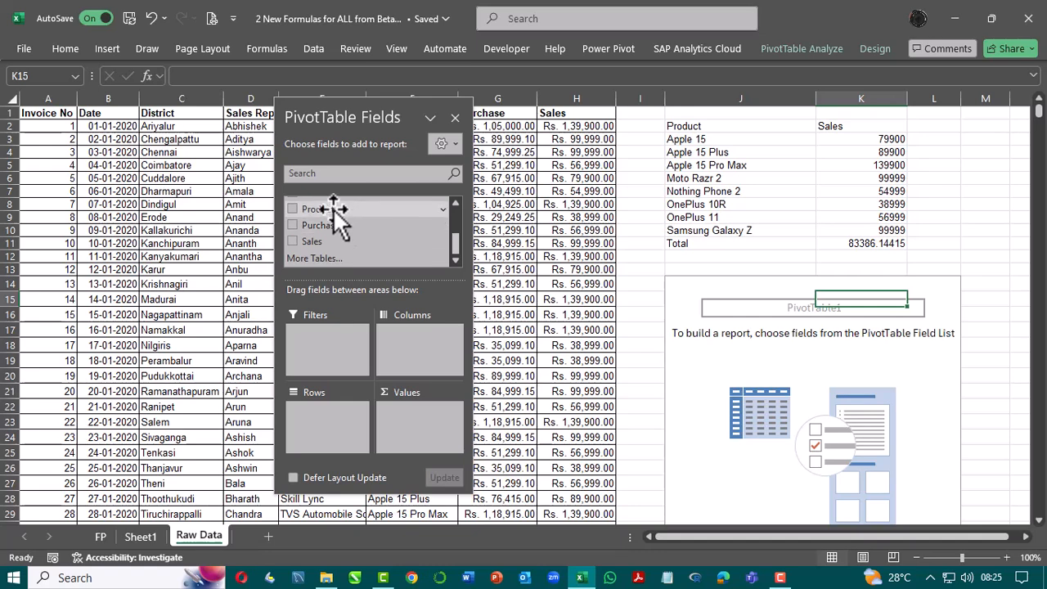
drag(333, 209, 321, 416)
drag(311, 241, 422, 435)
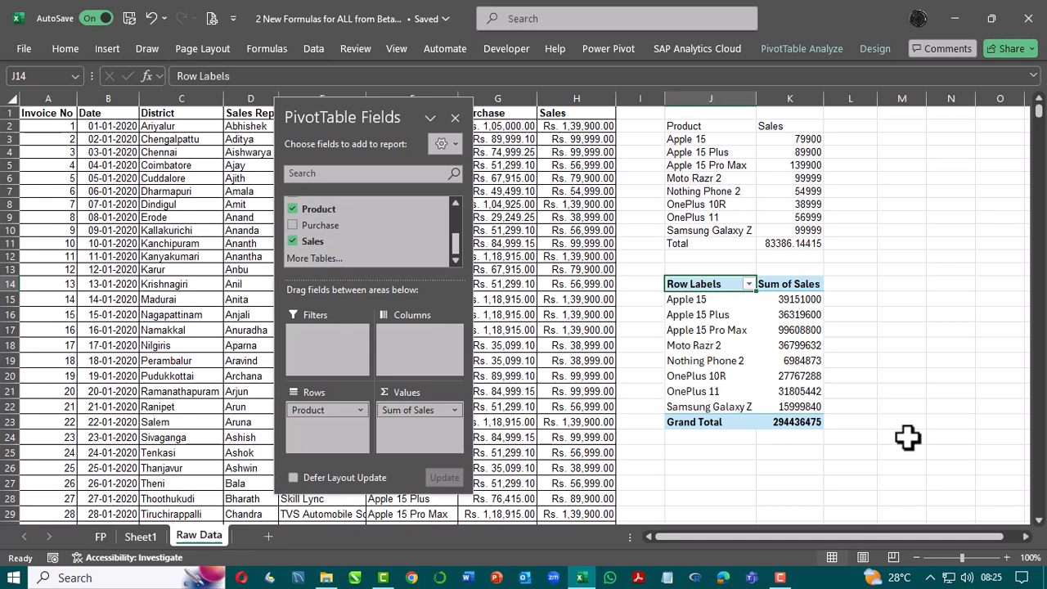
- Summarise the PivotTable's Sales value field by Average
click(416, 408)
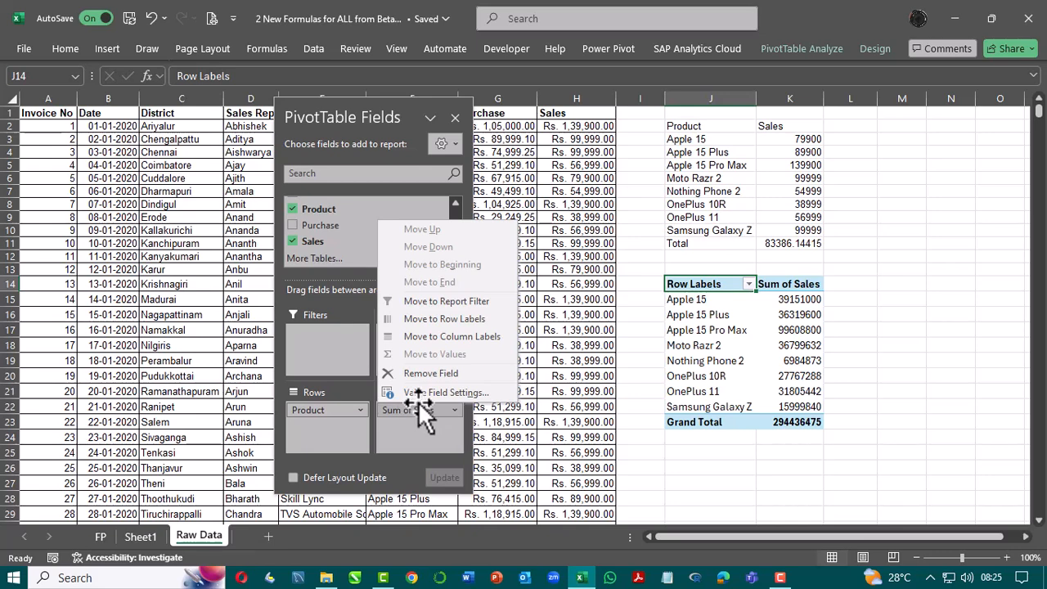
click(422, 395)
click(394, 194)
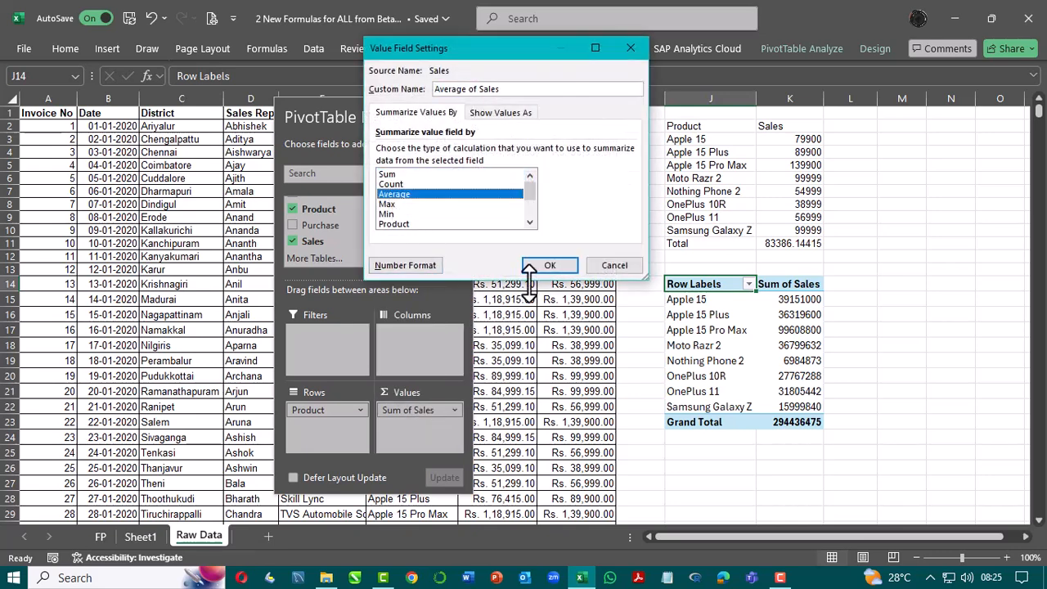
click(562, 265)
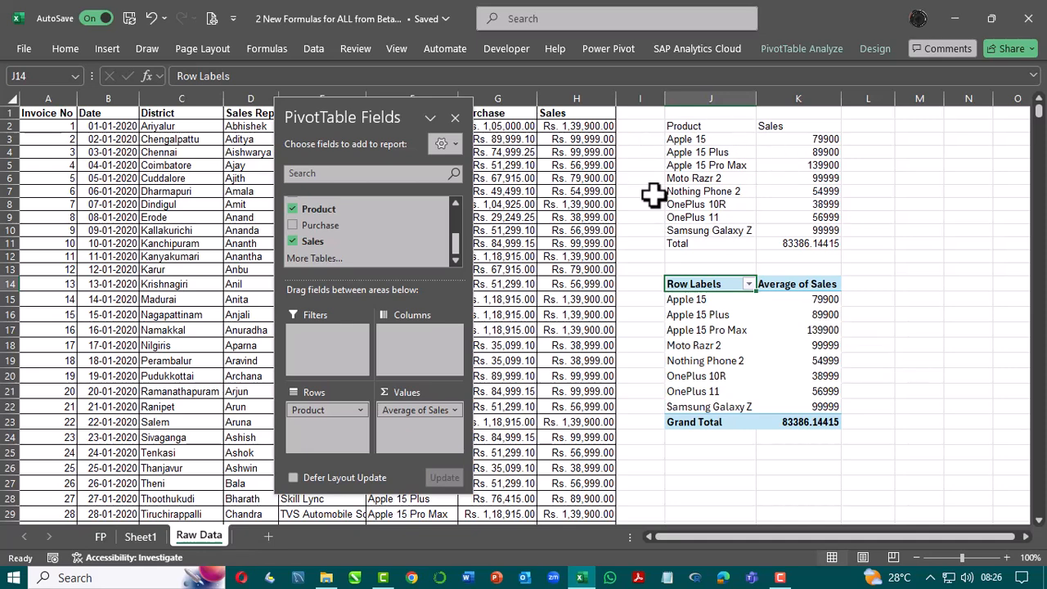
- Compare the headers and averages of the GROUPBY result with the PivotTable below it
drag(679, 125, 786, 127)
click(921, 190)
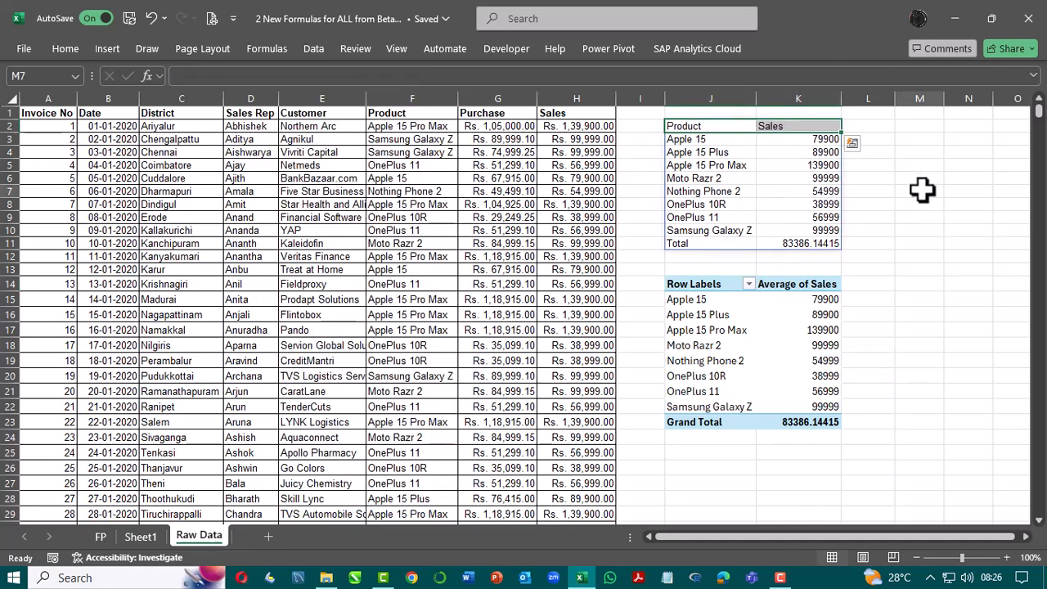
click(765, 364)
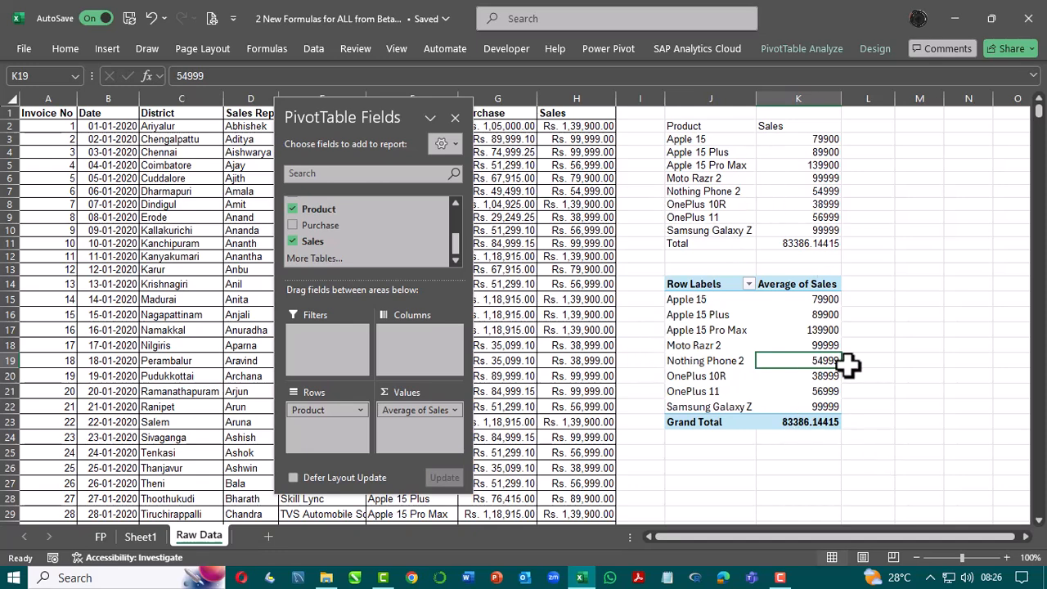
click(701, 132)
- Fill the range M3:S8 with yellow and merge it into one centred cell
click(874, 139)
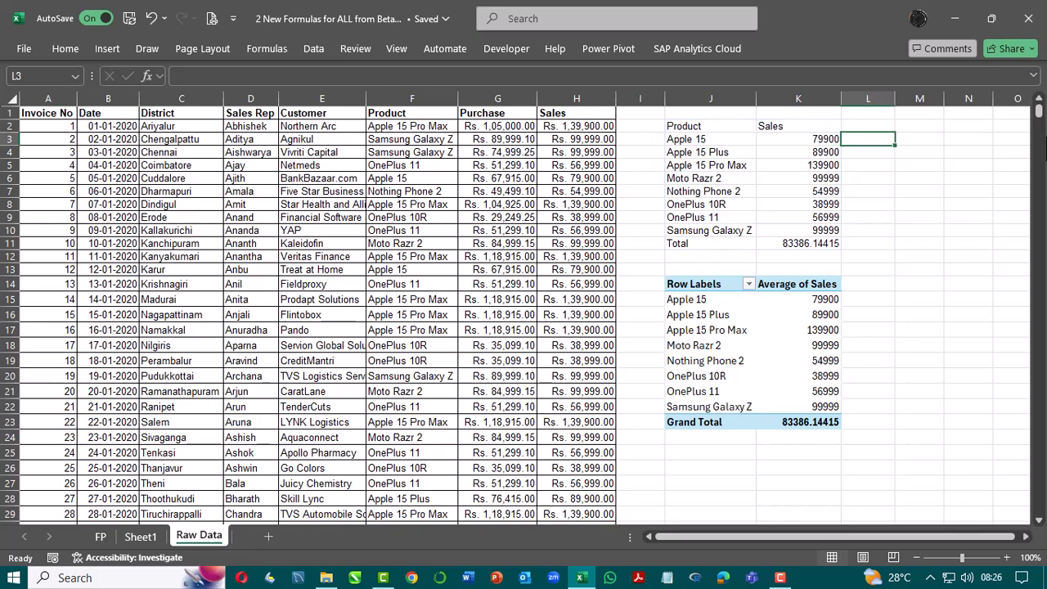
key(Right)
key(Right)
key(Right)
key(Right)
key(Right)
key(Right)
key(Right)
key(Right)
key(Right)
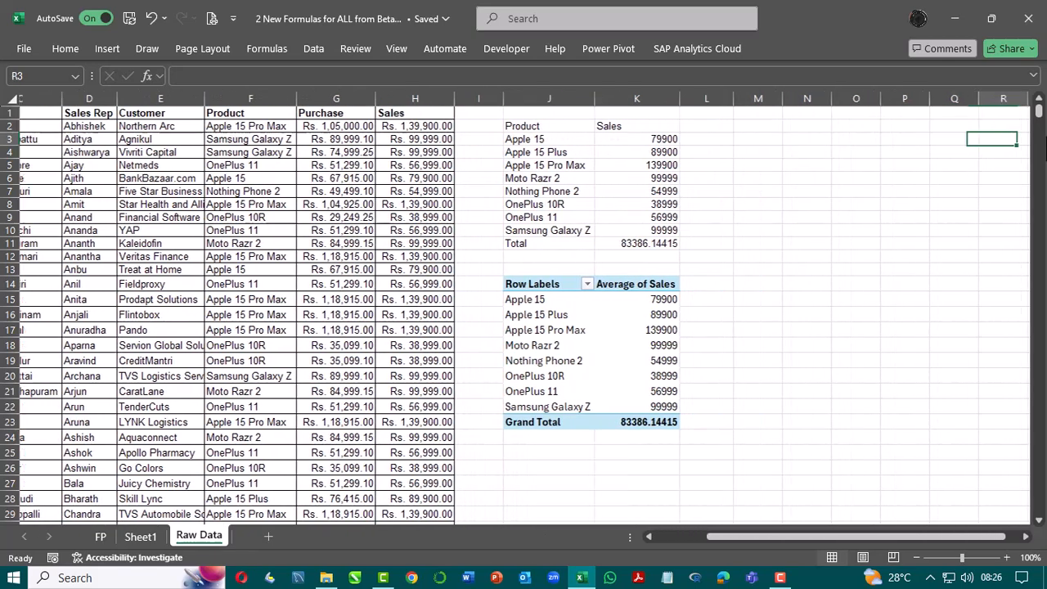
key(Left)
key(Left)
key(Left)
key(Left)
key(Left)
key(Left)
key(Left)
key(Left)
key(shift+Down)
key(shift+Down)
key(shift+Down)
key(shift+Down)
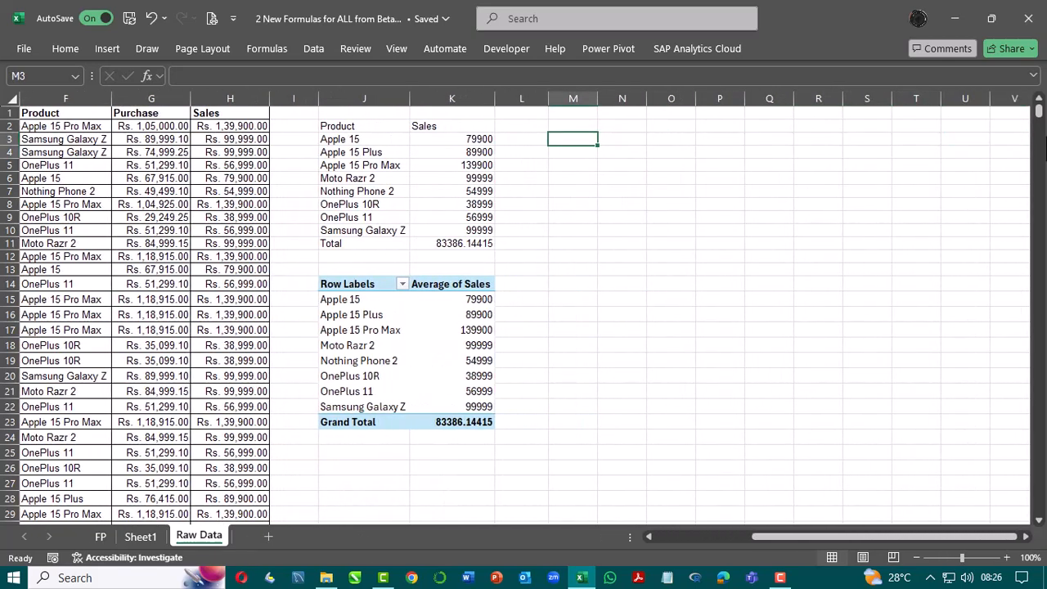
key(shift+Down)
key(shift+Right)
key(shift+Right)
key(shift+Right)
key(shift+Right)
key(shift+Right)
key(shift+Right)
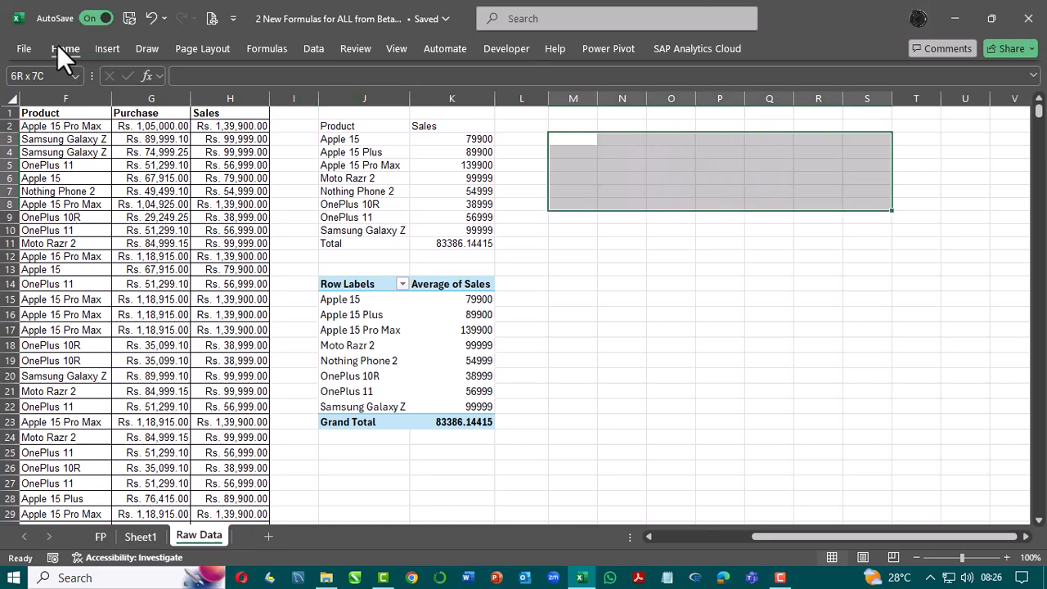
click(59, 46)
click(209, 103)
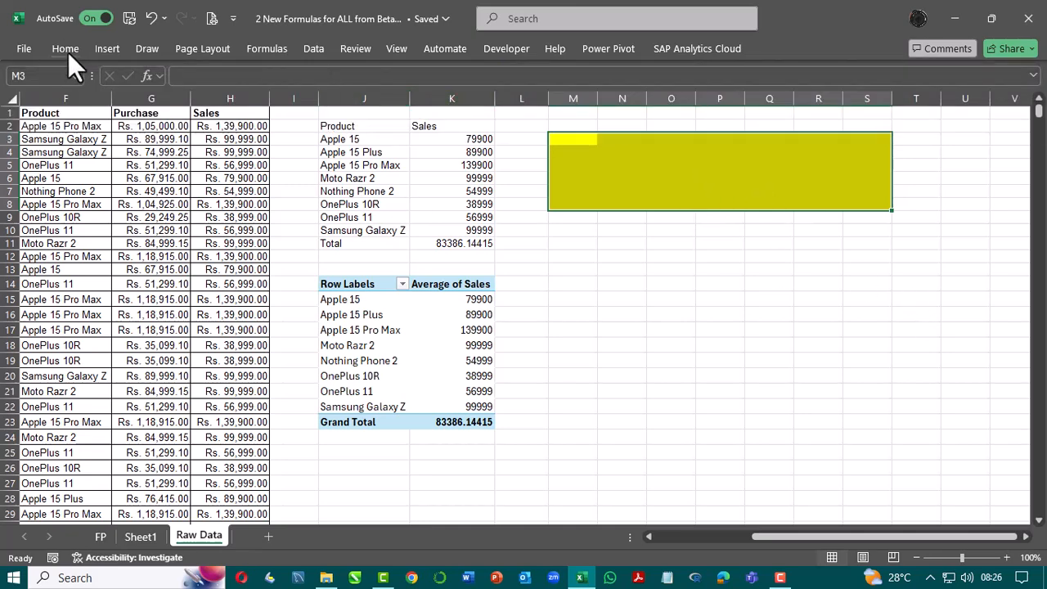
click(78, 59)
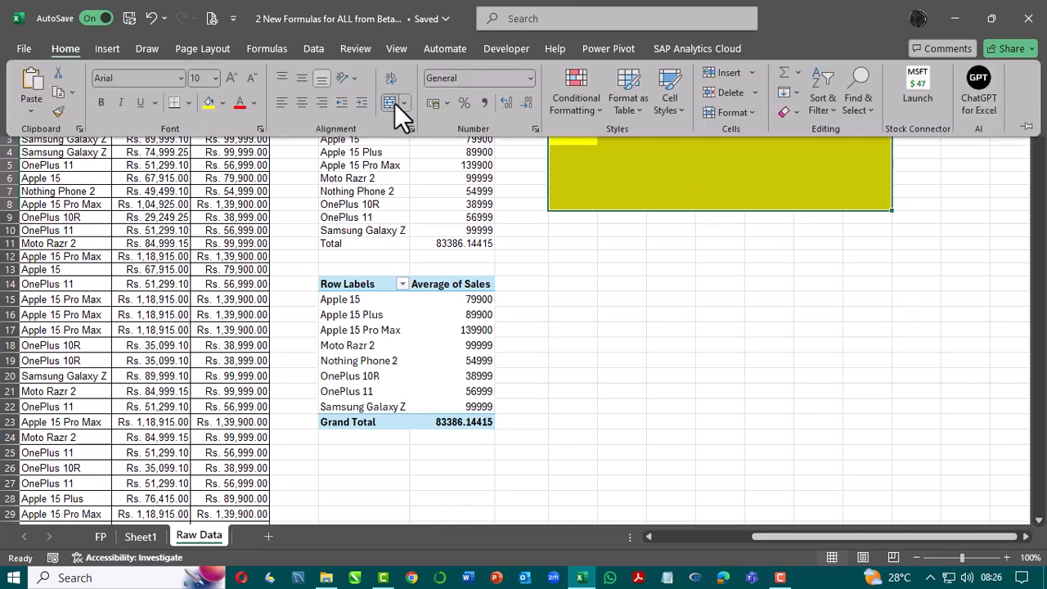
click(394, 103)
text(=)
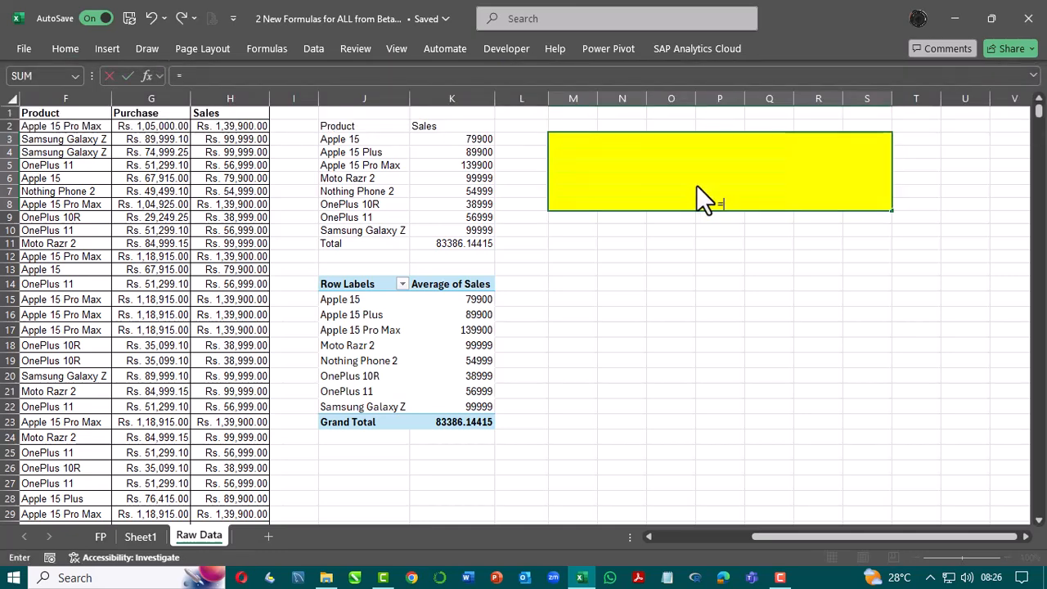
text(group)
key(Tab)
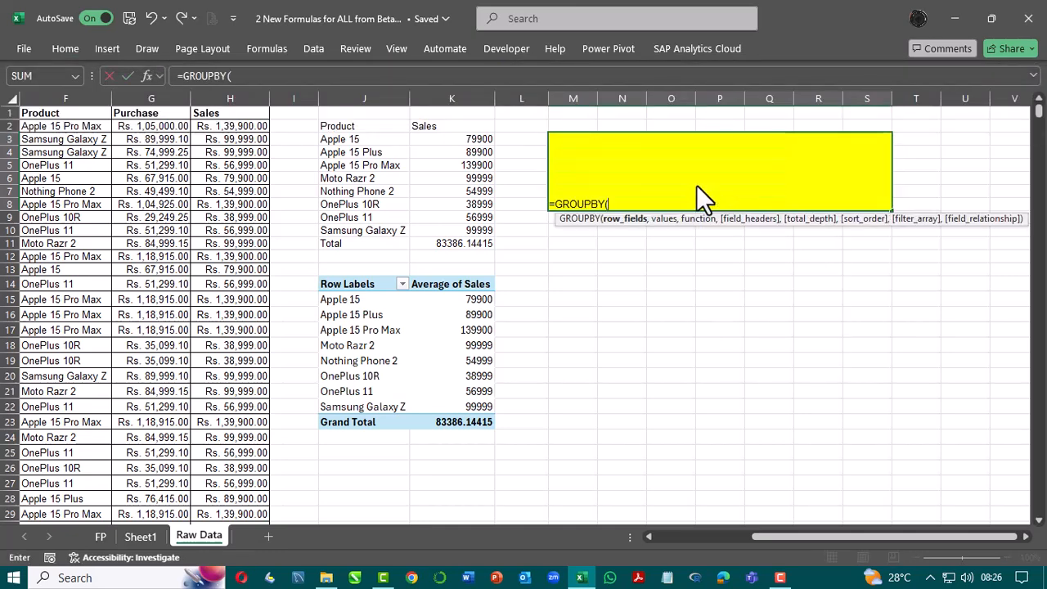
key(BackSpace)
key(BackSpace)
key(BackSpace)
key(BackSpace)
key(BackSpace)
key(BackSpace)
key(BackSpace)
key(BackSpace)
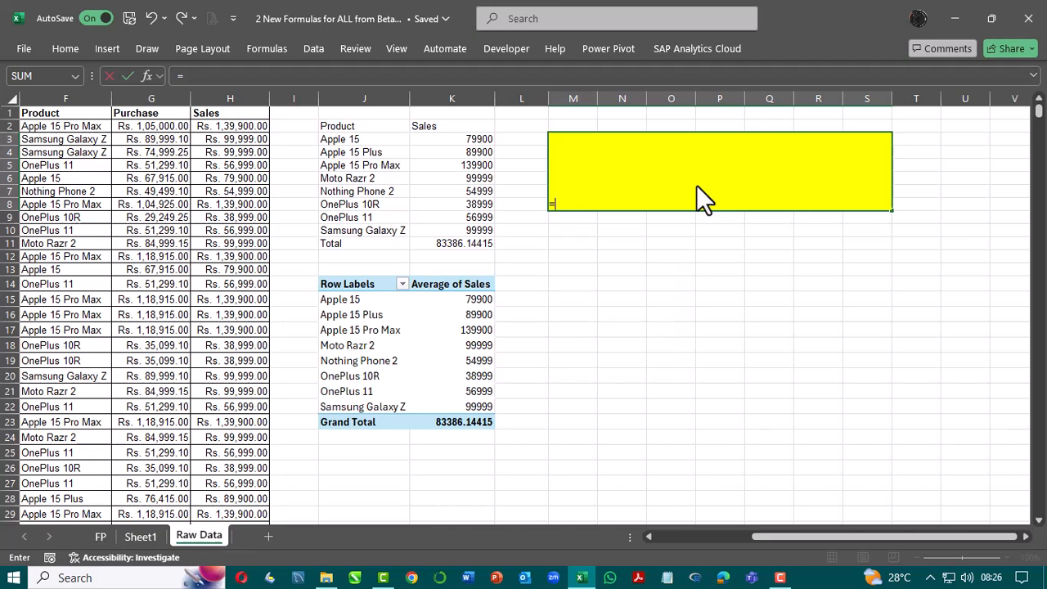
- Enter the formula =FORMULATEXT(K3) in the merged yellow cell
text(for)
key(Tab)
key(Left)
key(Left)
key(Left)
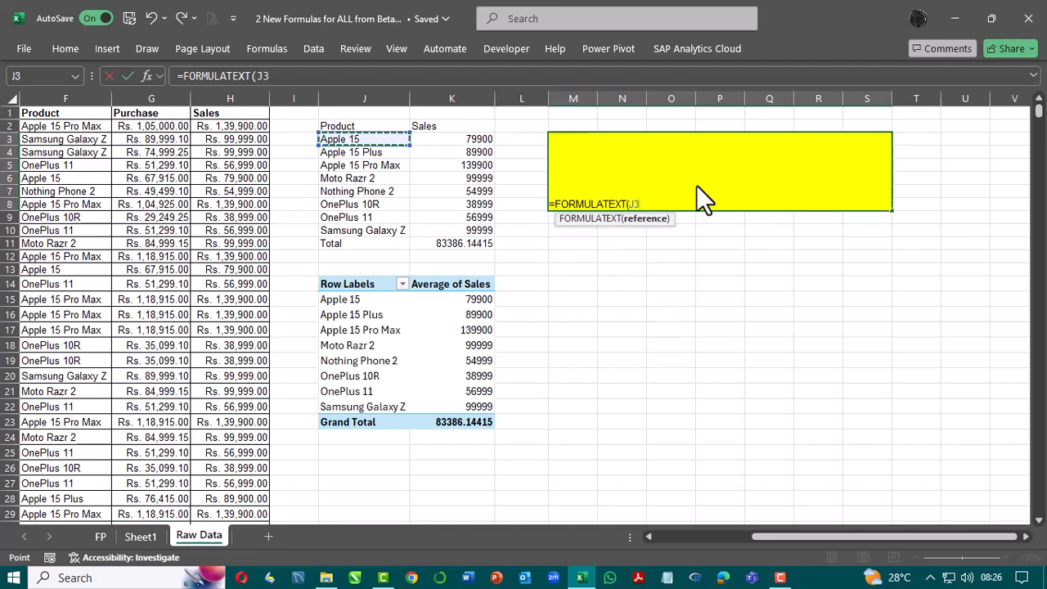
key(Right)
key(Return)
- Try pointing the FORMULATEXT reference in the yellow cell to K2, the Sales header
key(Up)
key(F2)
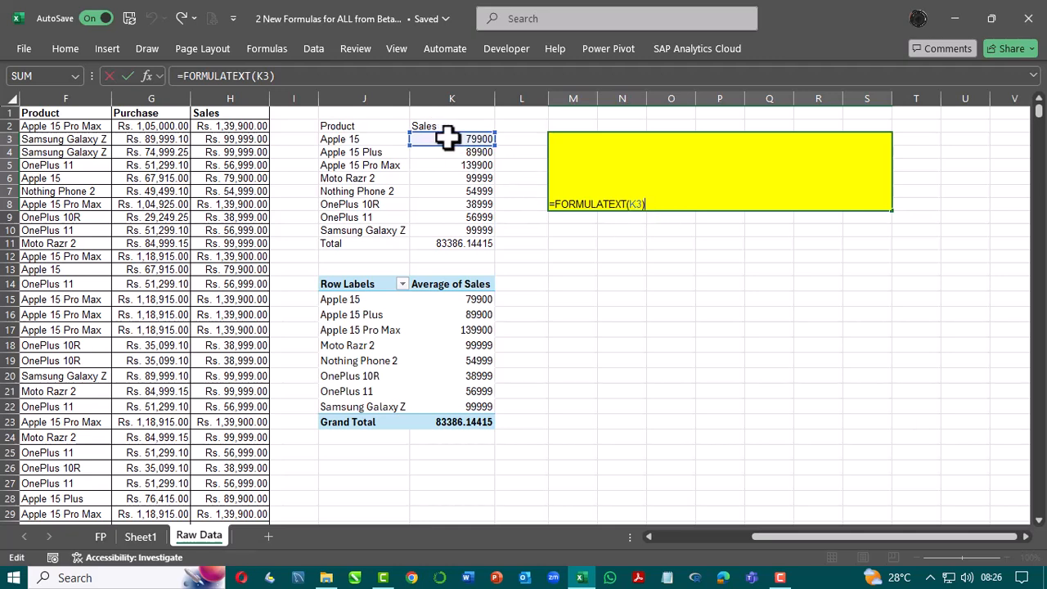
drag(449, 133, 448, 124)
key(Return)
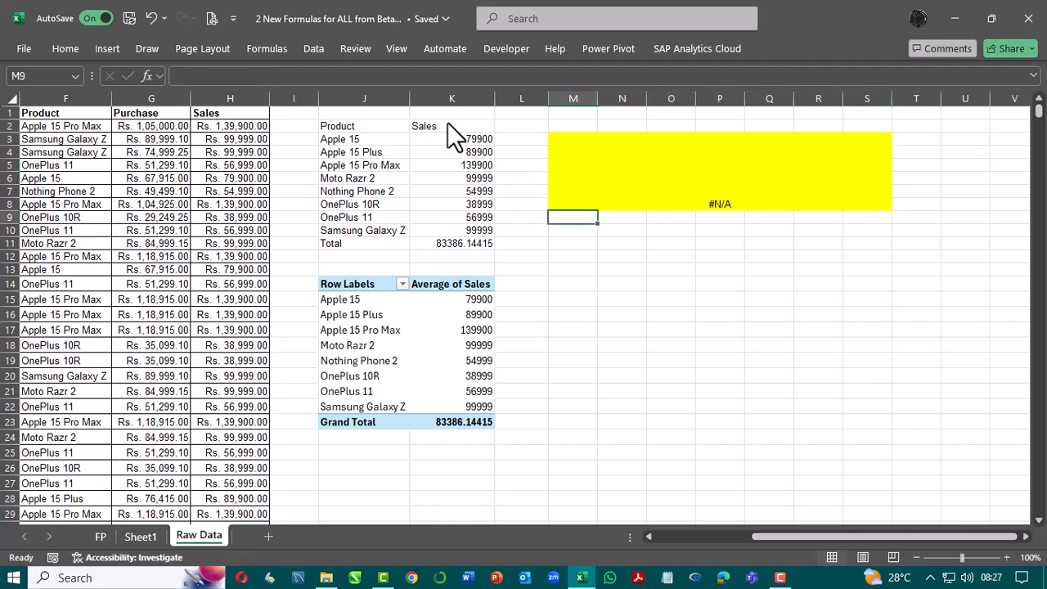
- Change the FORMULATEXT reference in the yellow cell to J2, the Product header of the GROUPBY result
key(Up)
key(F2)
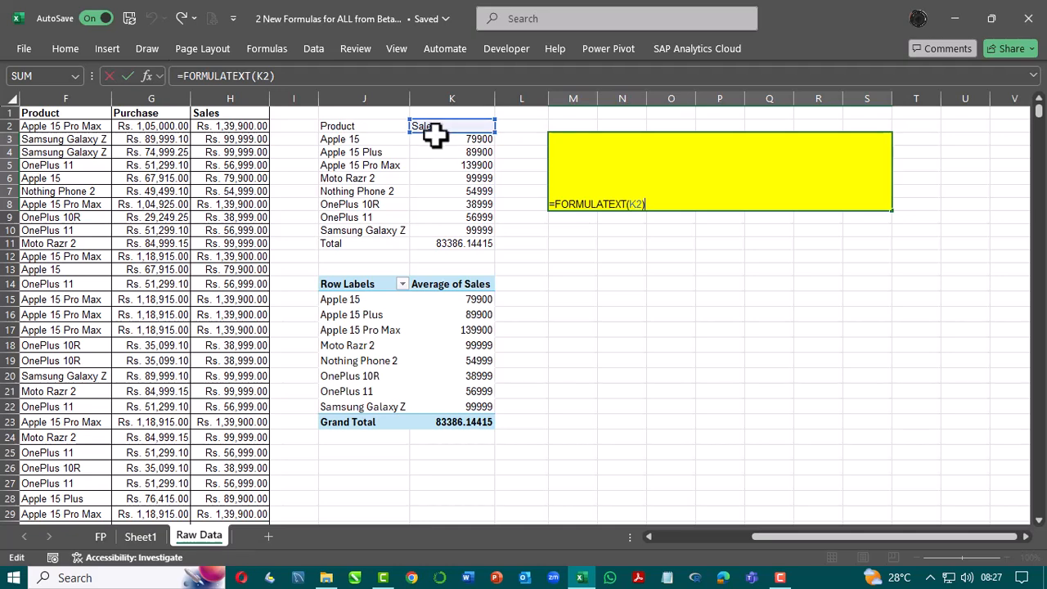
drag(439, 136, 362, 122)
key(Return)
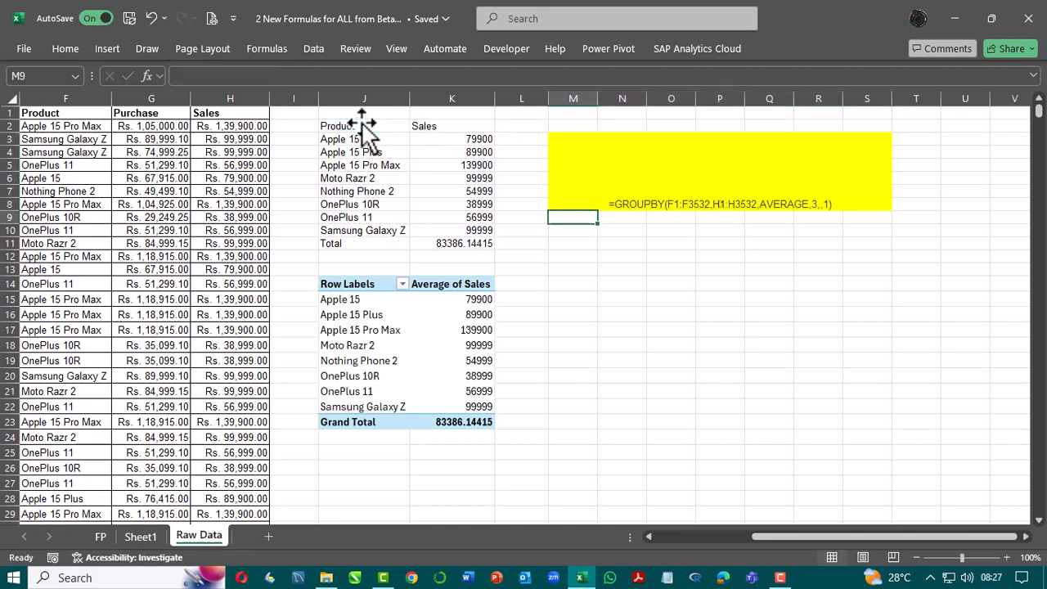
- Centre the yellow cell's formula text vertically and make it bold at font size 14
key(Up)
click(58, 47)
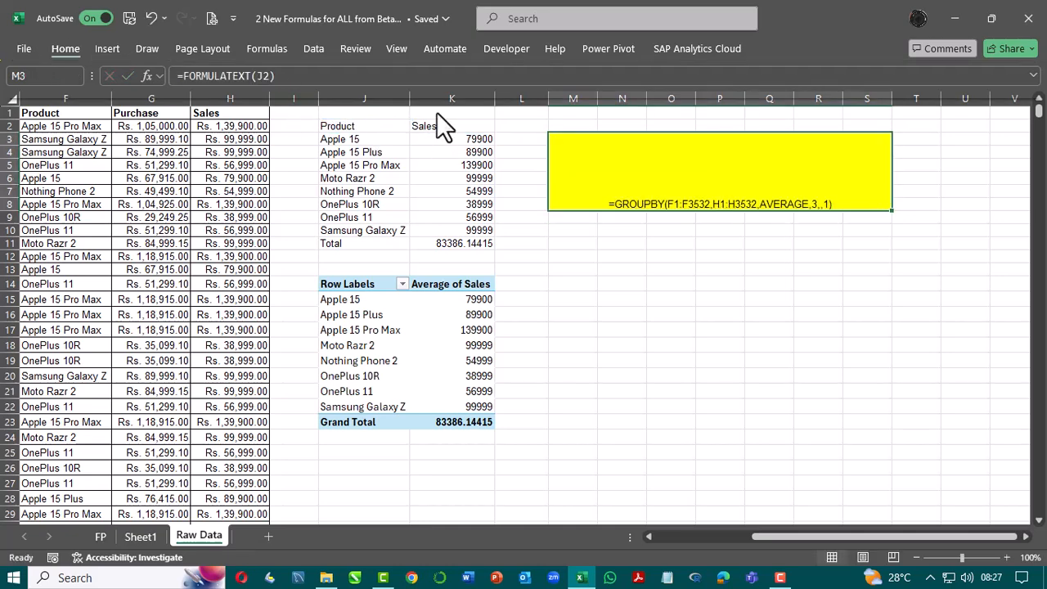
click(299, 78)
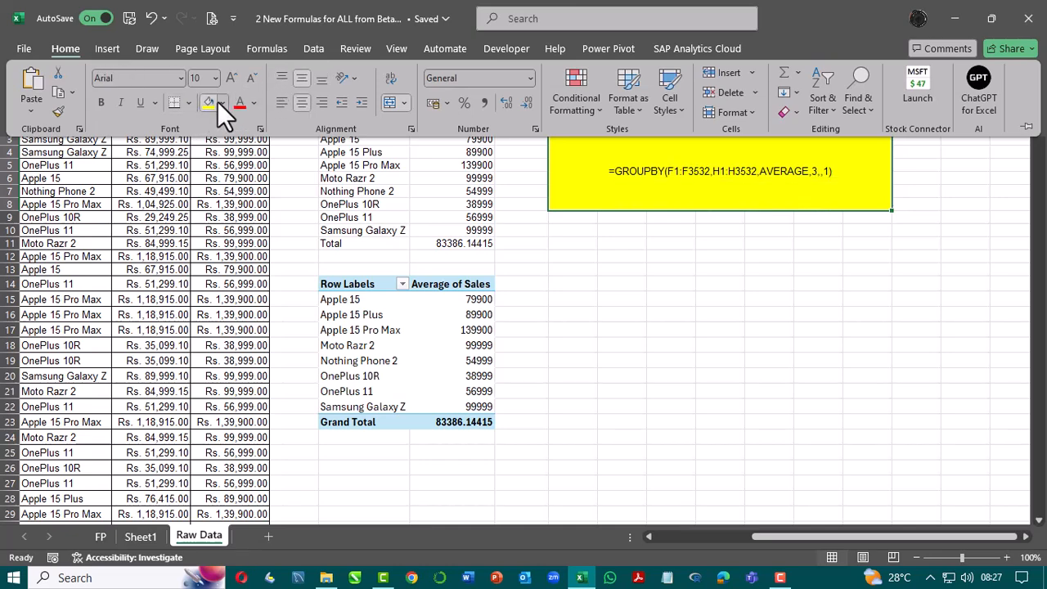
click(230, 80)
click(230, 79)
click(230, 79)
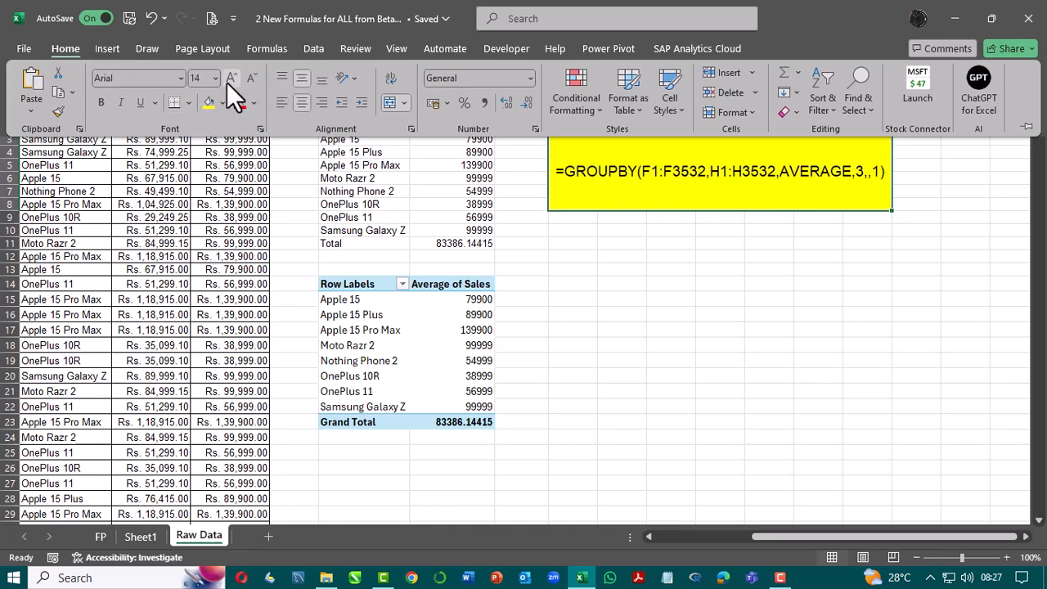
key(ctrl+b)
click(628, 322)
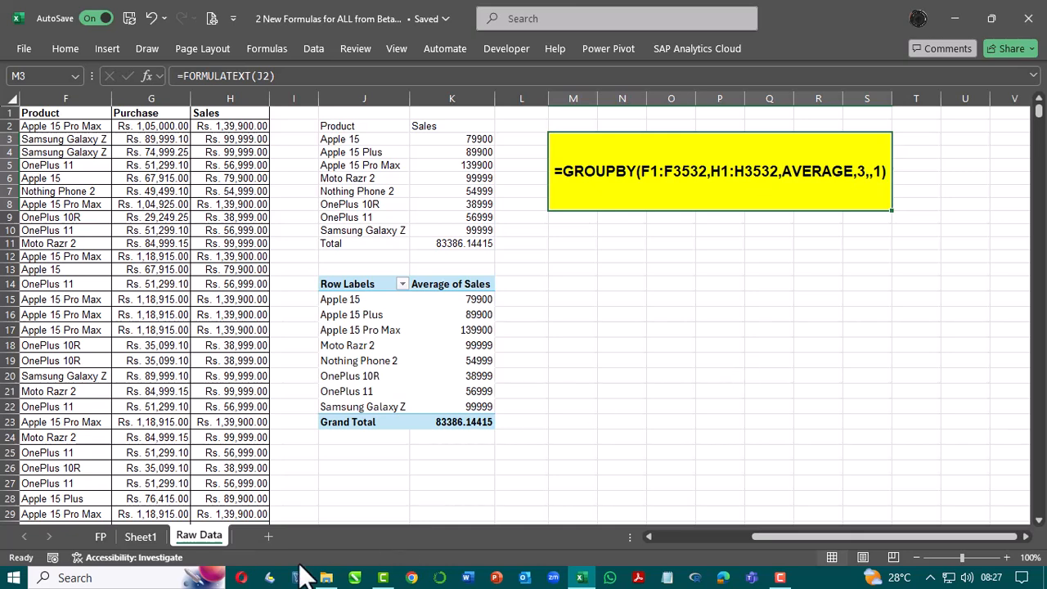
- Review the GROUPBY and PIVOTBY syntax on Sheet1, and return to the Raw Data sheet
click(133, 538)
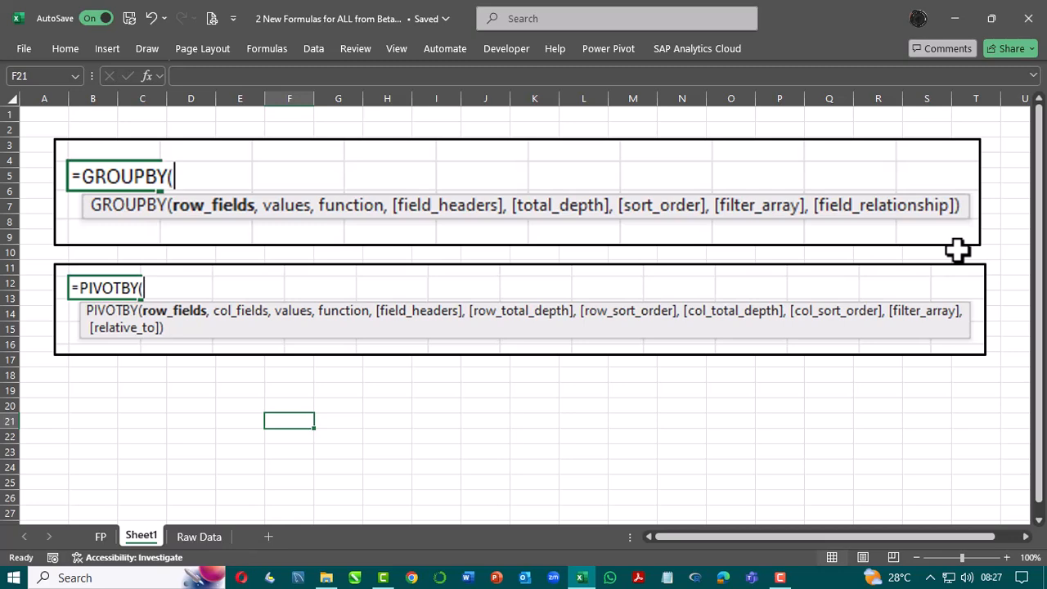
click(197, 537)
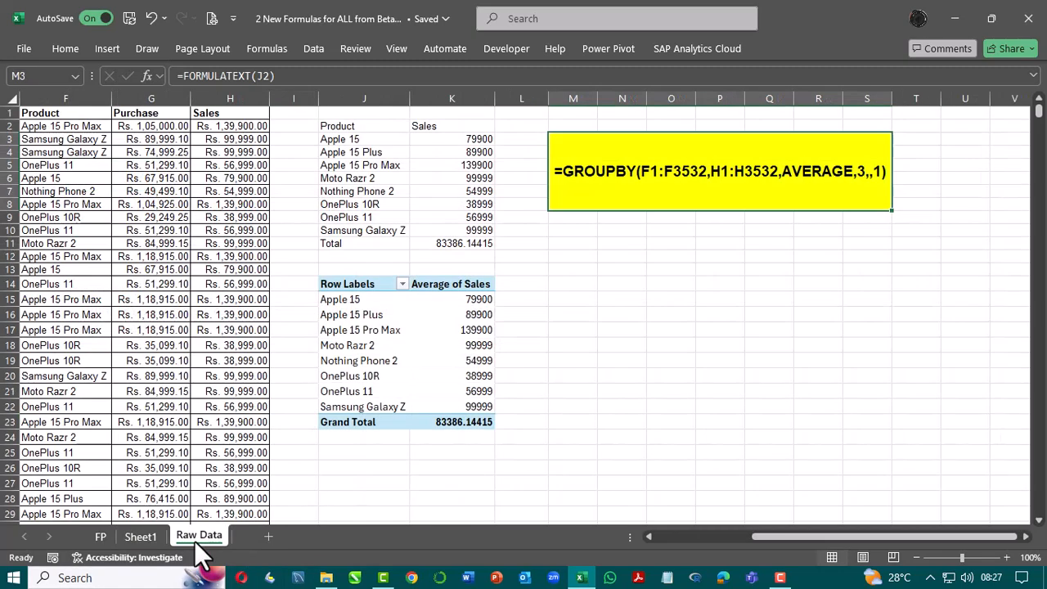
- Switch to the FP sheet and check the Excel version and update channel in the account information
click(92, 536)
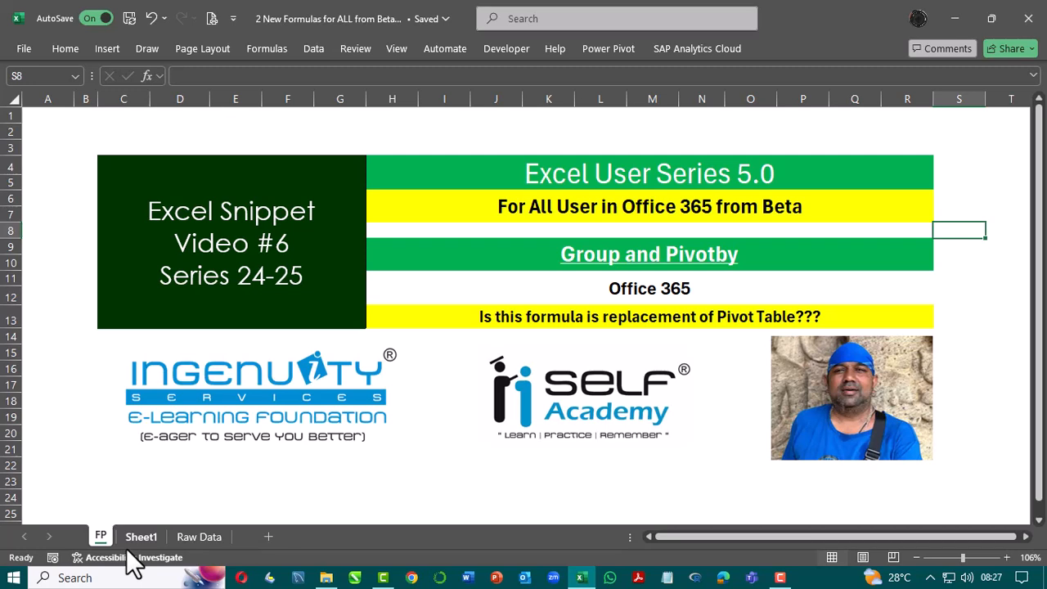
click(24, 50)
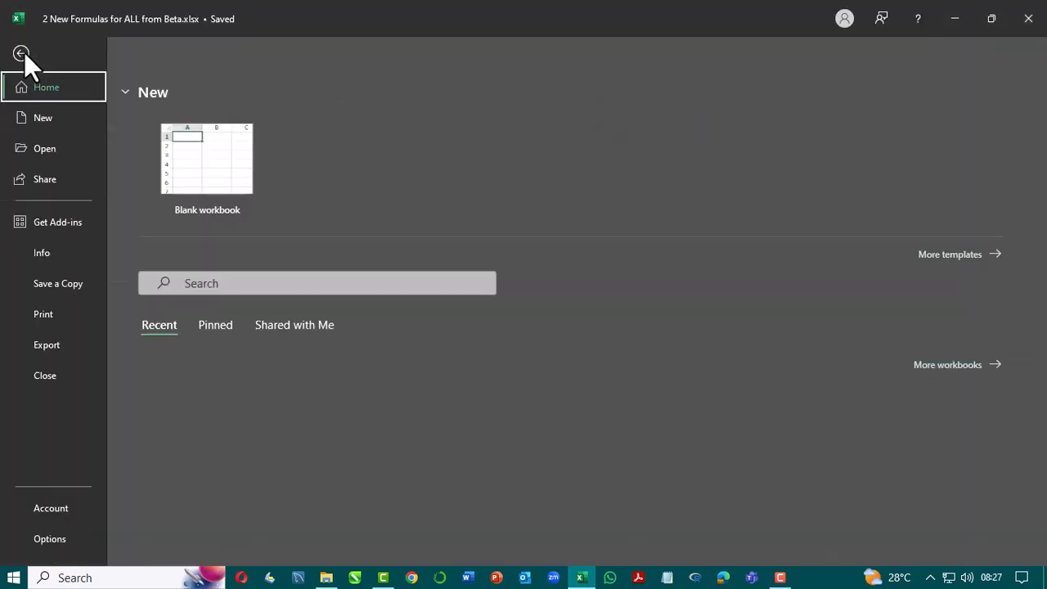
click(61, 507)
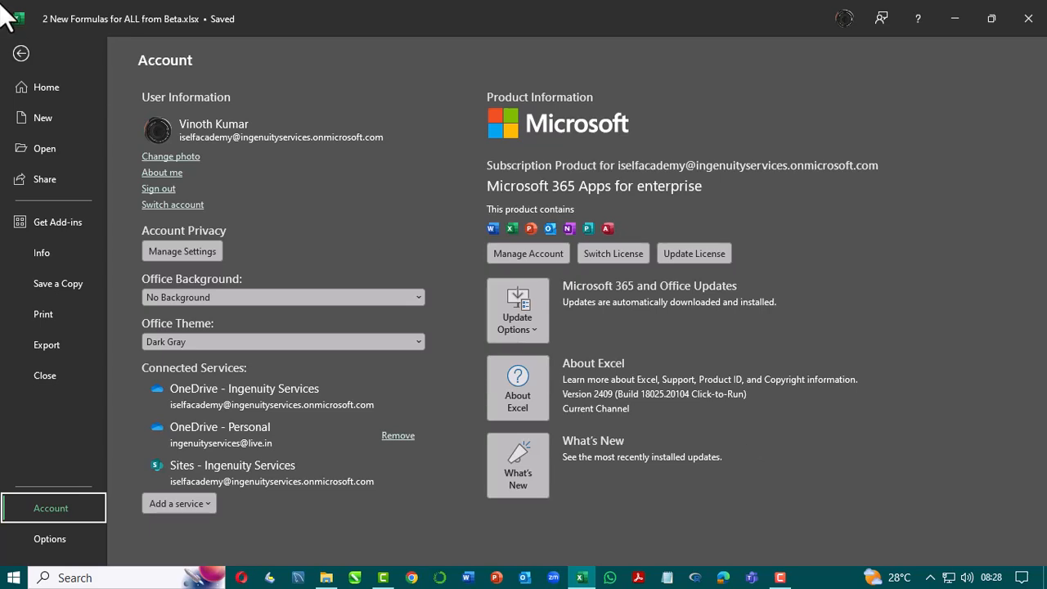
click(22, 52)
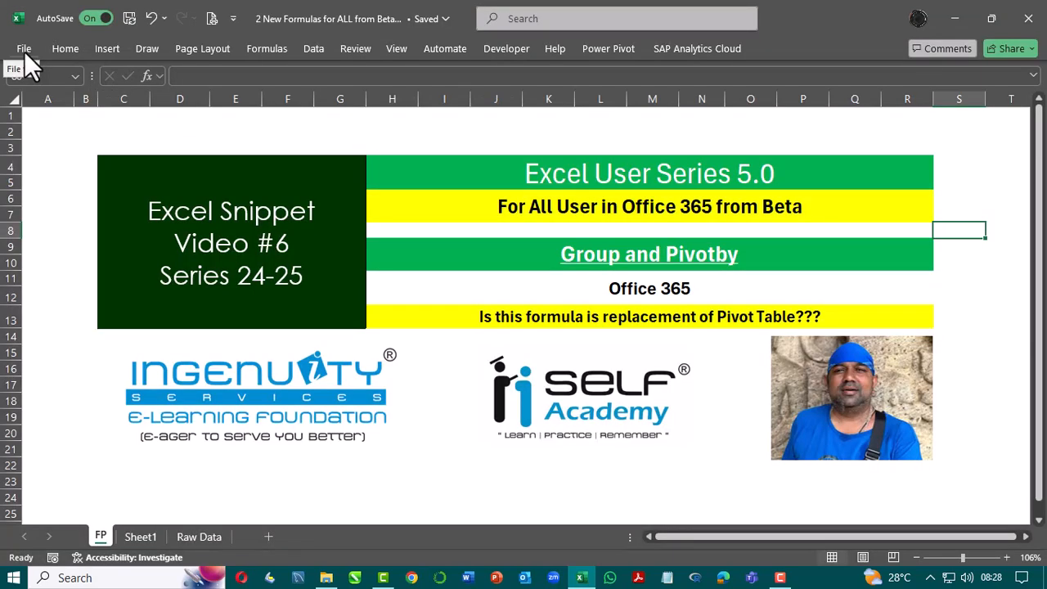